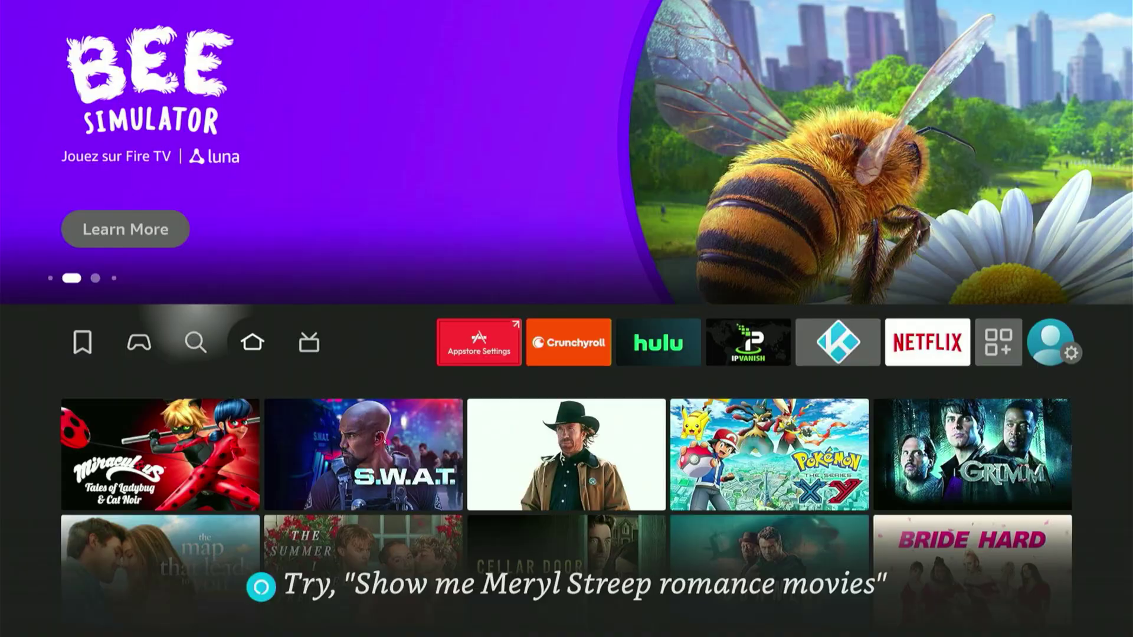
# - Browse the main menu categories on the Fire TV home screen
pyautogui.press('Left')
pyautogui.press('Left')
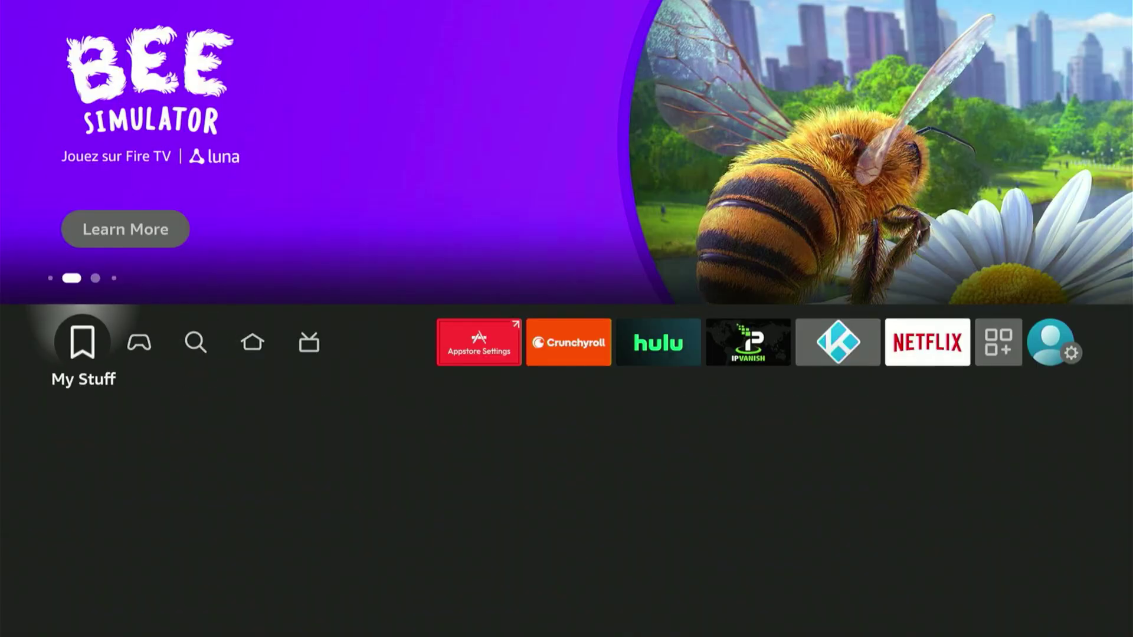
# - Open Find > Search and enter 'DO' on the on-screen keyboard
pyautogui.press('Right')
pyautogui.press('Right')
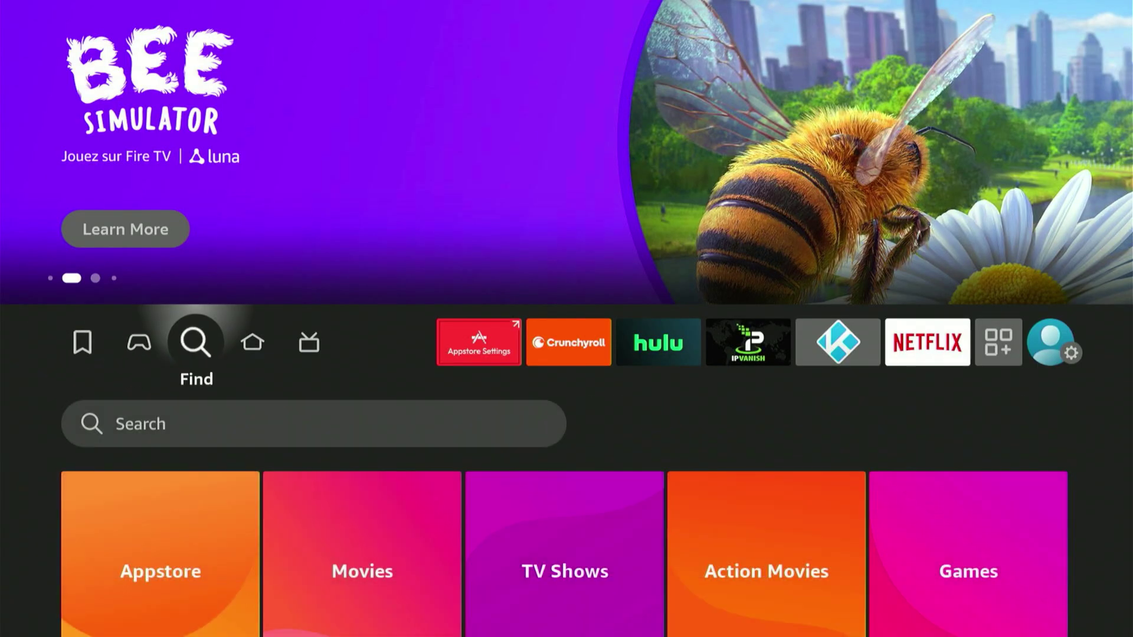
pyautogui.press('Down')
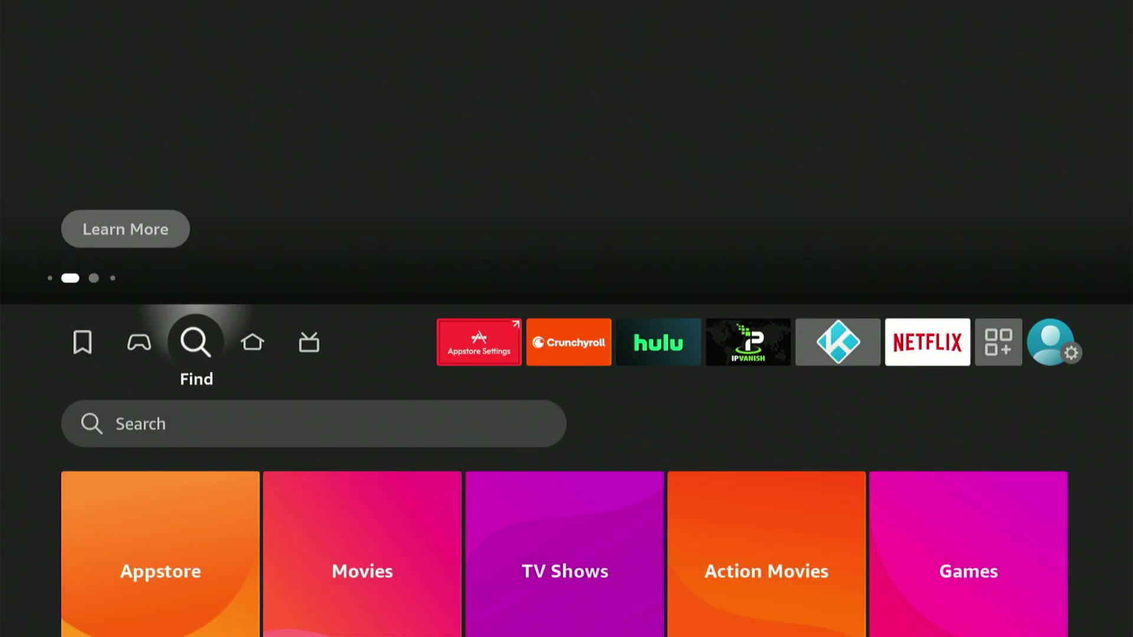
pyautogui.press('Return')
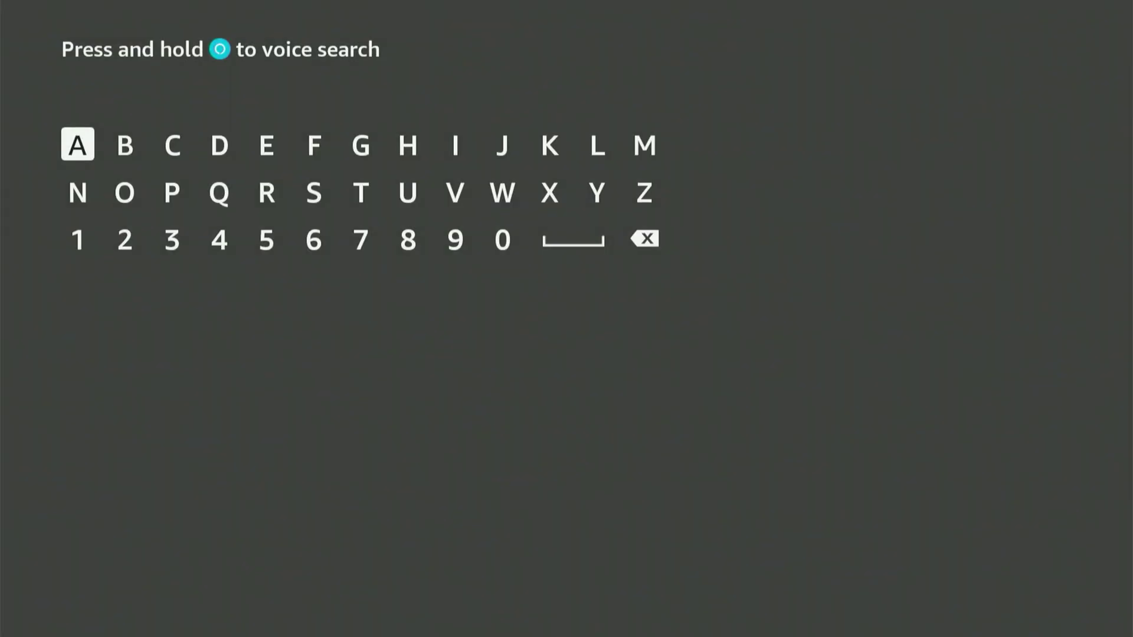
pyautogui.press('Right')
pyautogui.press('Right')
pyautogui.press('Right')
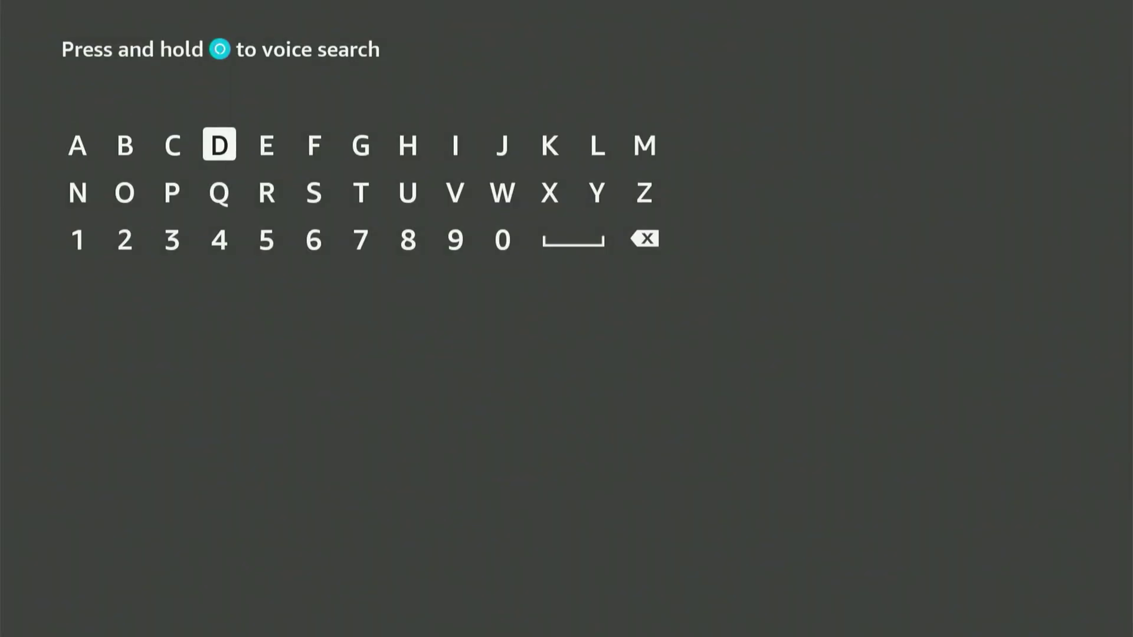
pyautogui.press('Return')
pyautogui.press('Down')
pyautogui.press('Left')
pyautogui.press('Left')
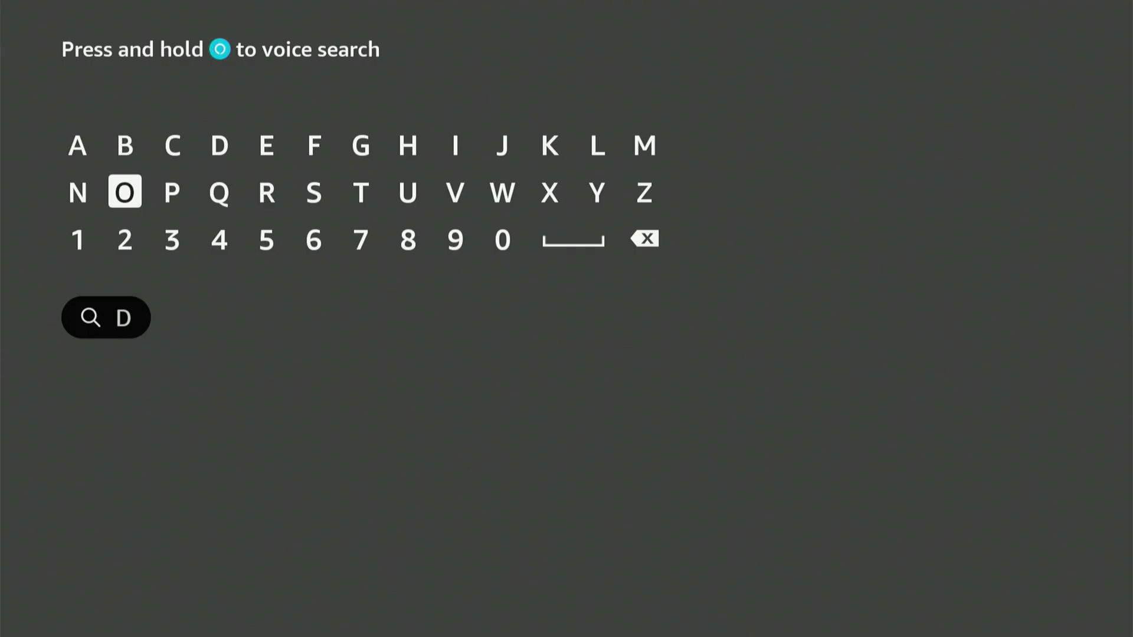
pyautogui.press('Return')
# - Finish typing 'DOWN' and pick the Downloader suggestion
pyautogui.press('Right')
pyautogui.press('Right')
pyautogui.press('Right')
pyautogui.press('Right')
pyautogui.press('Right')
pyautogui.press('Right')
pyautogui.press('Right')
pyautogui.press('Right')
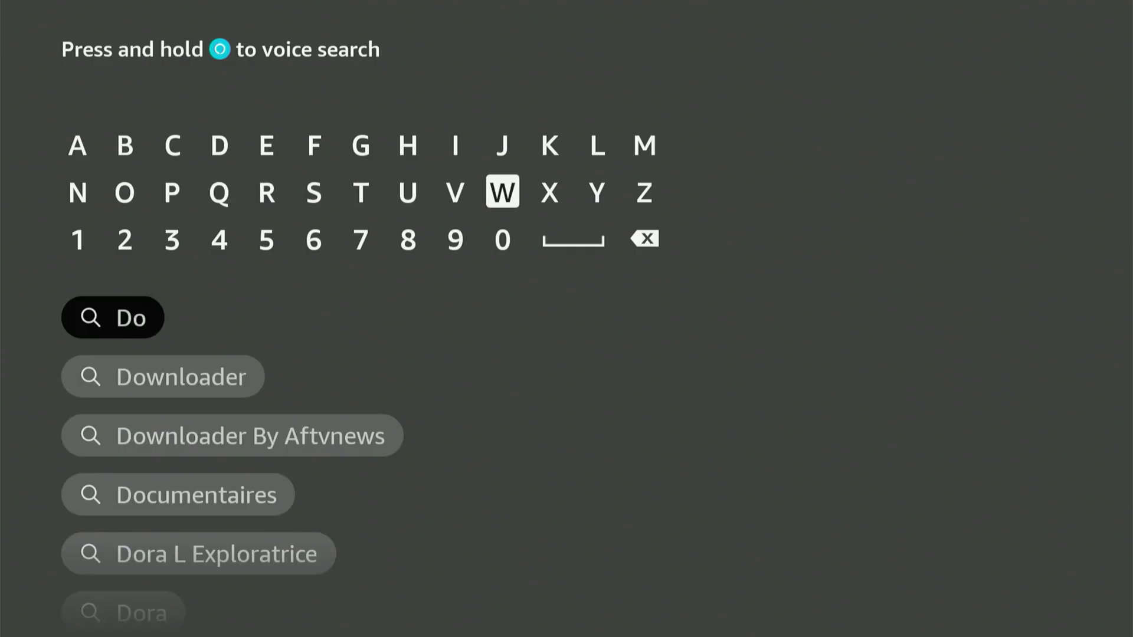
pyautogui.press('Return')
pyautogui.press('Left')
pyautogui.press('Left')
pyautogui.press('Left')
pyautogui.press('Left')
pyautogui.press('Left')
pyautogui.press('Left')
pyautogui.press('Left')
pyautogui.press('Left')
pyautogui.press('Left')
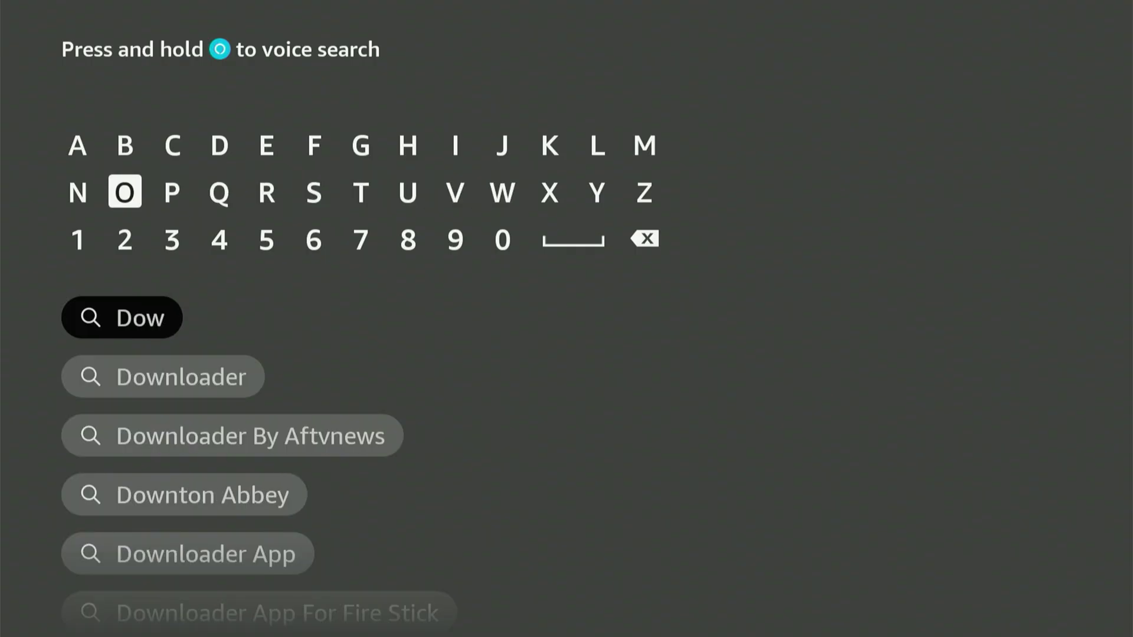
pyautogui.press('Return')
pyautogui.press('Down')
pyautogui.press('Down')
pyautogui.press('Down')
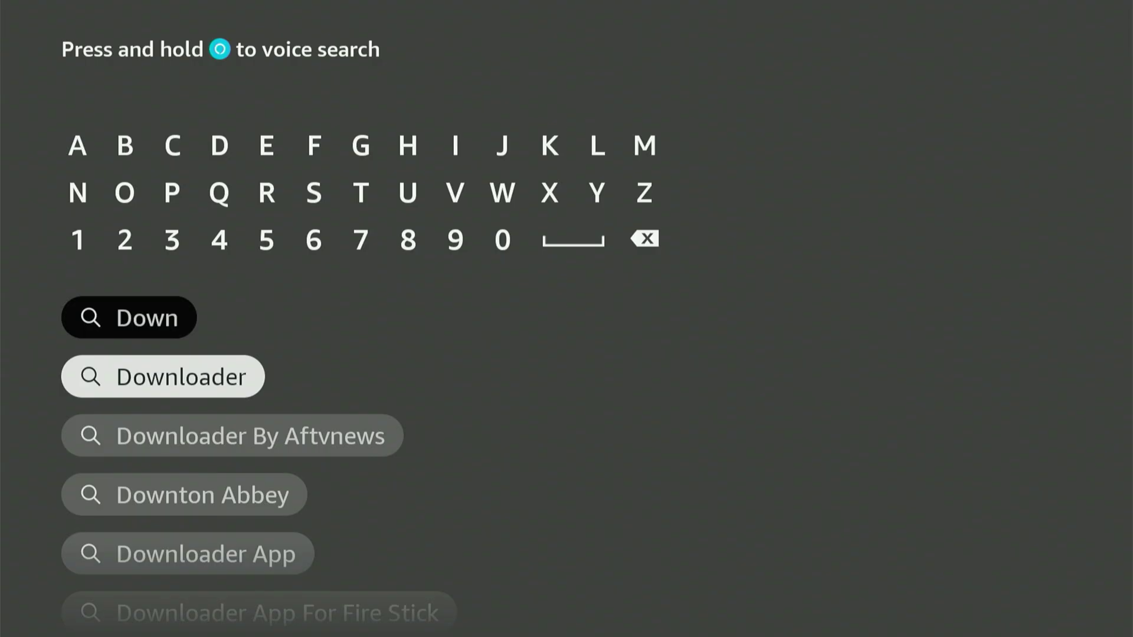
pyautogui.press('Return')
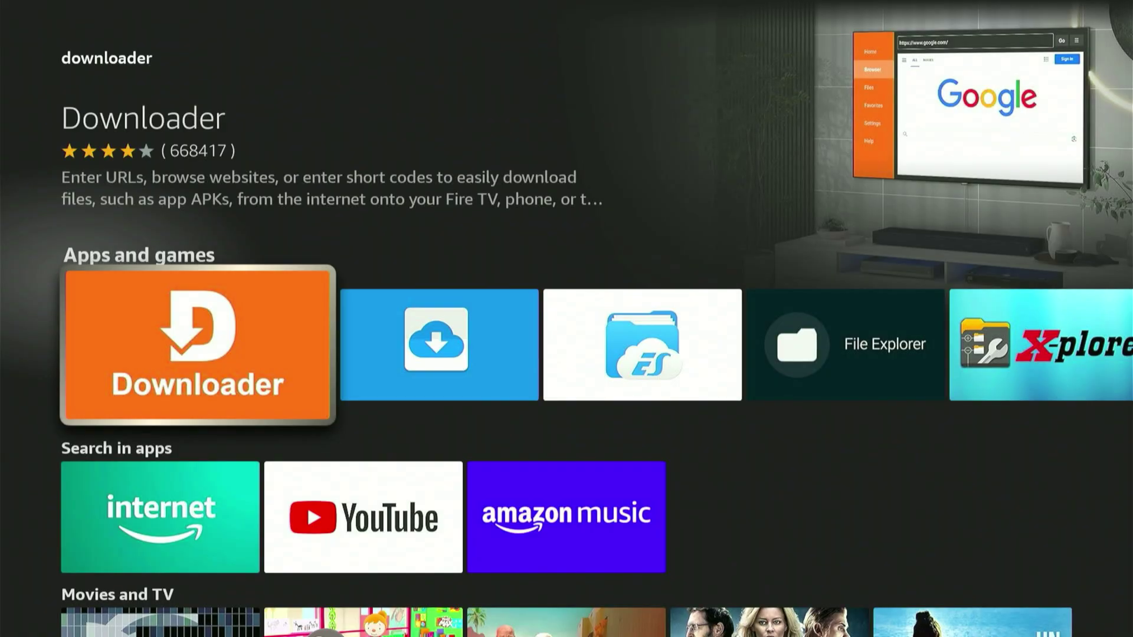
# - Get the Downloader app from its store page, then go back to Home
pyautogui.press('Return')
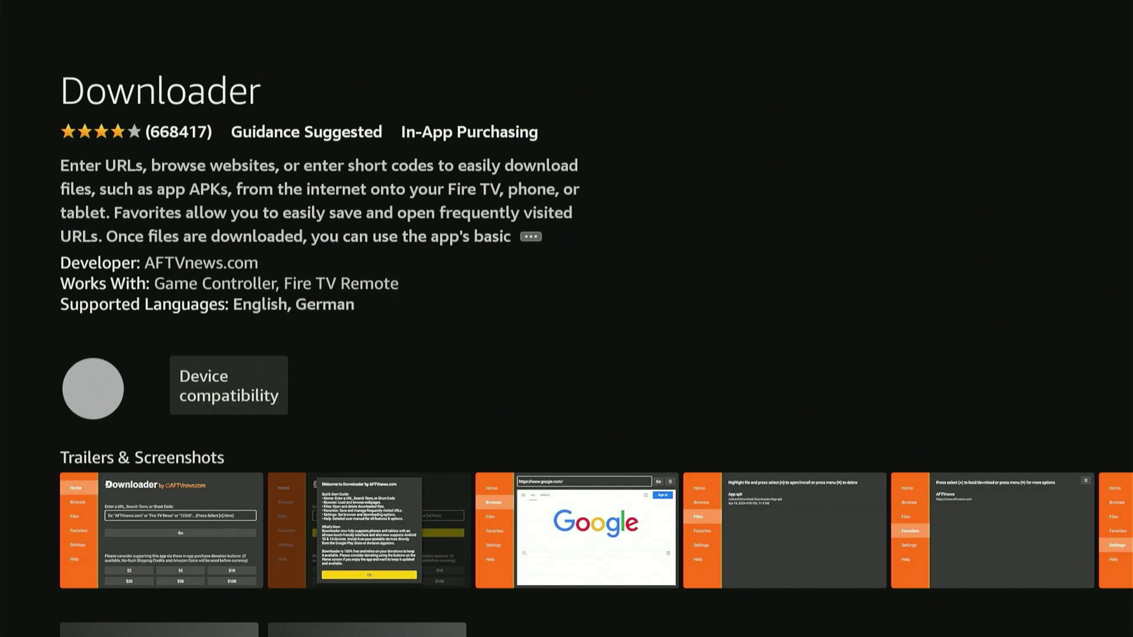
pyautogui.press('Return')
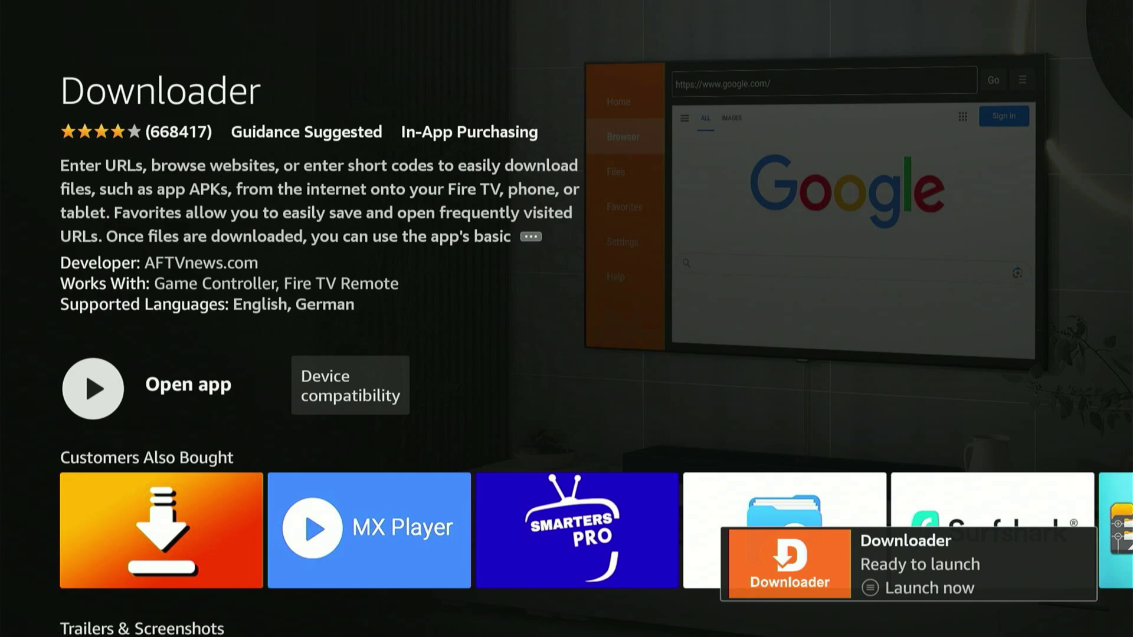
pyautogui.press('Return')
pyautogui.press('Home')
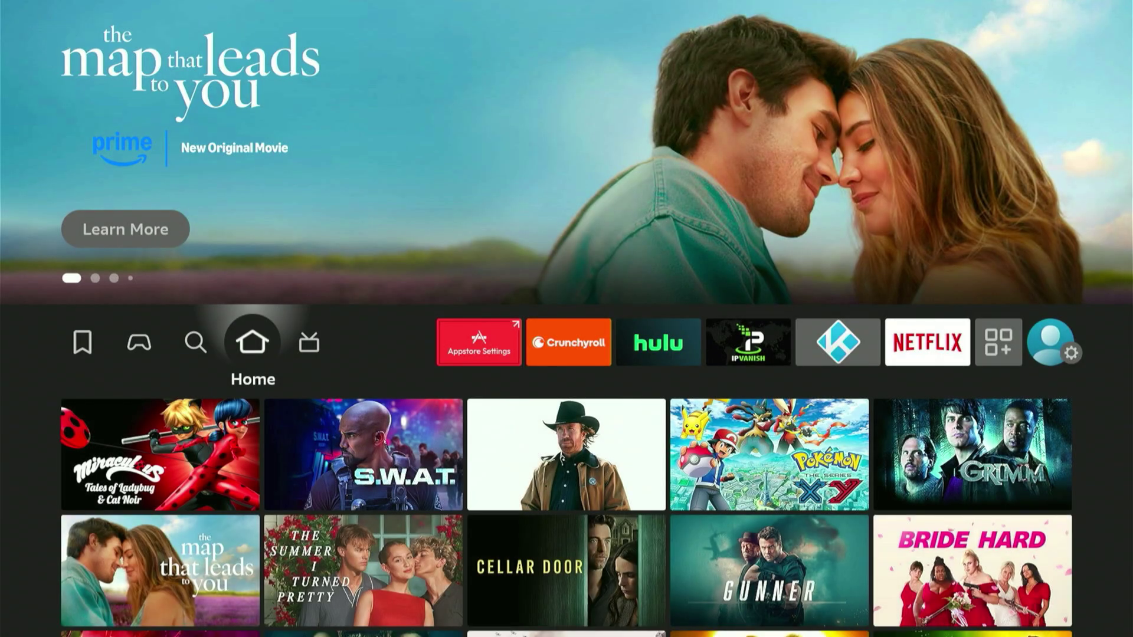
# - Go to Settings on the top menu and browse its tiles
pyautogui.press('Right')
pyautogui.press('Right')
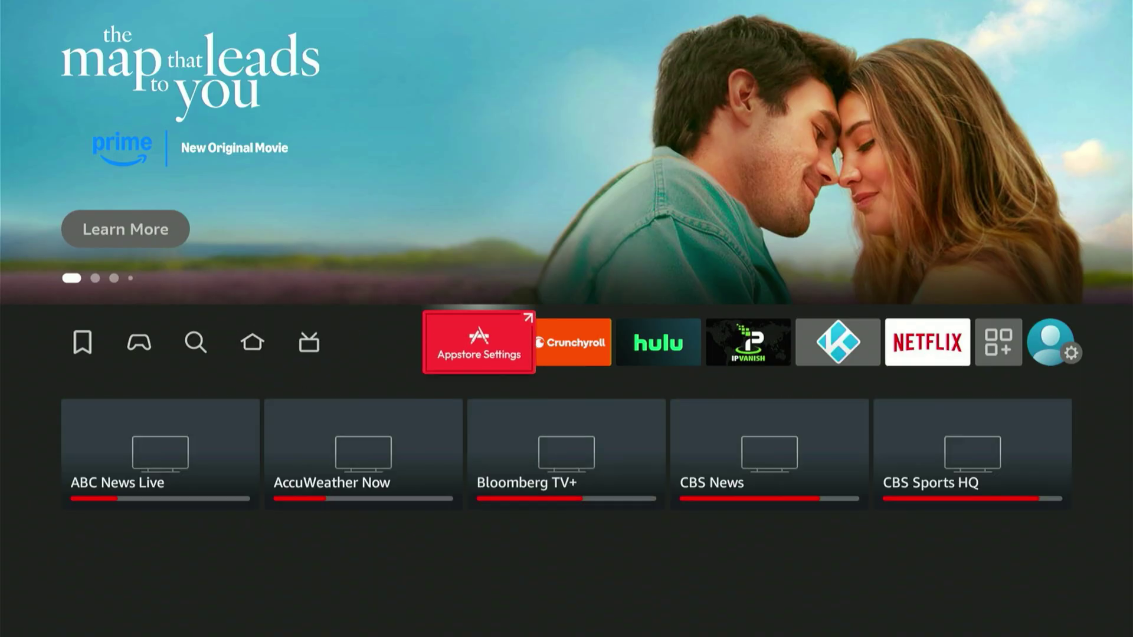
pyautogui.press('Right')
pyautogui.press('Right')
pyautogui.press('Right')
pyautogui.press('Right')
pyautogui.press('Right')
pyautogui.press('Right')
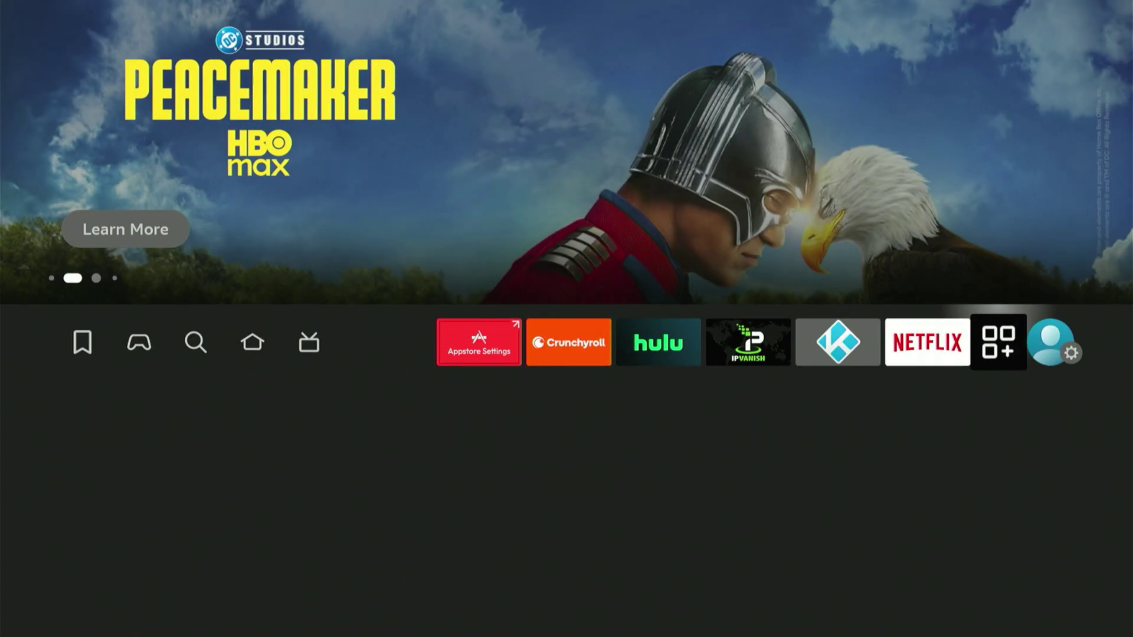
pyautogui.press('Right')
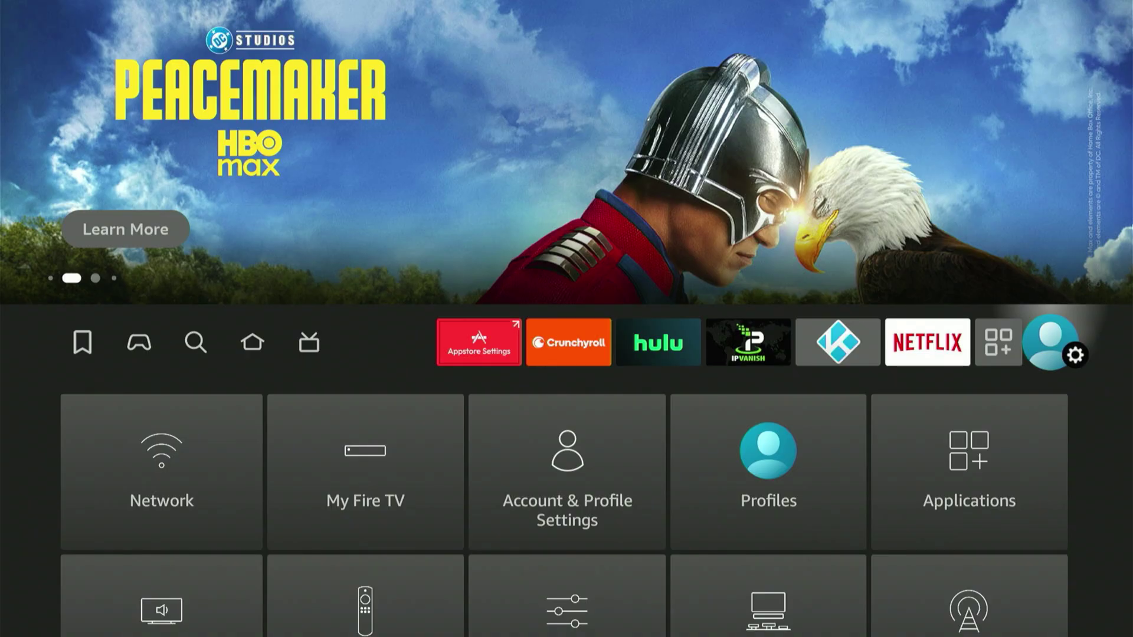
pyautogui.press('Down')
# - Select the My Fire TV tile among the settings
pyautogui.press('Down')
pyautogui.press('Right')
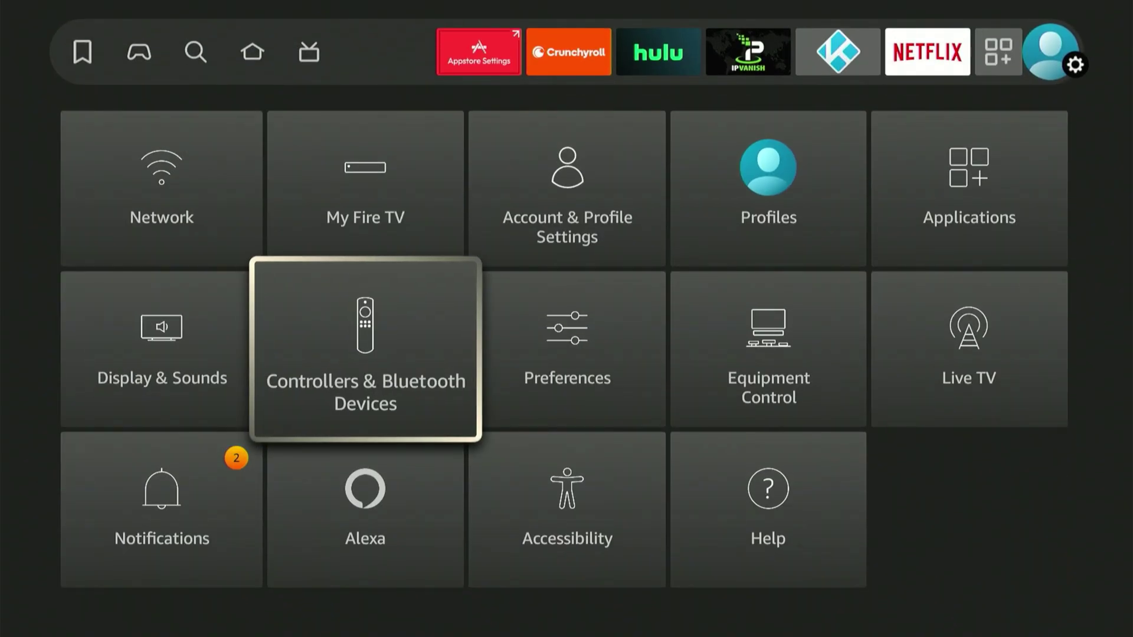
pyautogui.press('Right')
pyautogui.press('Right')
pyautogui.press('Down')
pyautogui.press('Up')
pyautogui.press('Right')
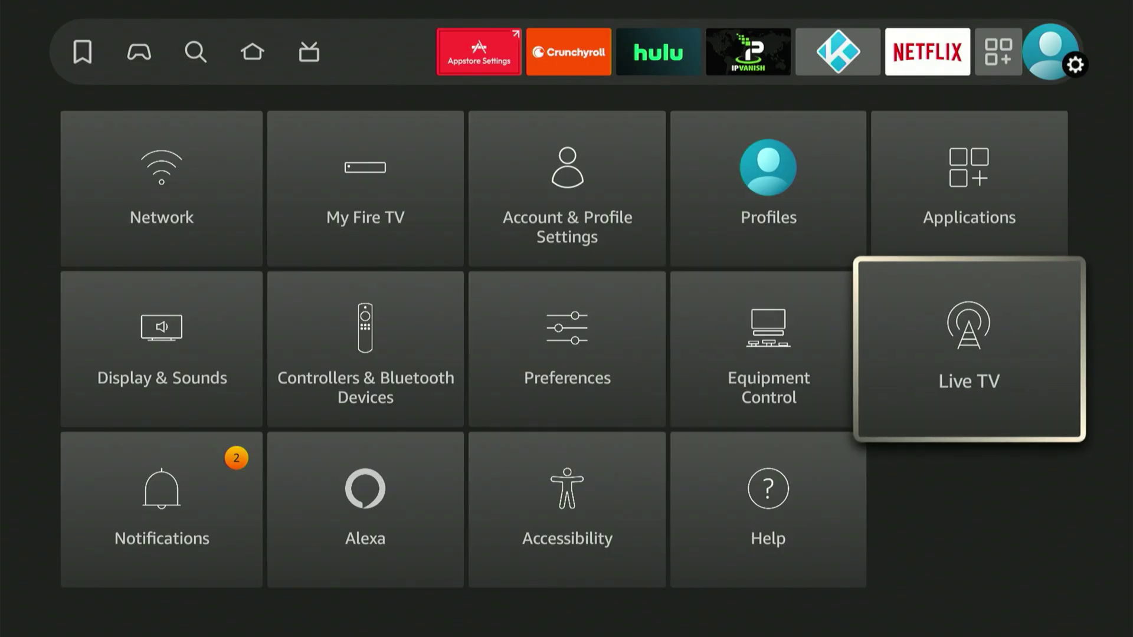
pyautogui.press('Up')
pyautogui.press('Left')
pyautogui.press('Left')
pyautogui.press('Down')
pyautogui.press('Down')
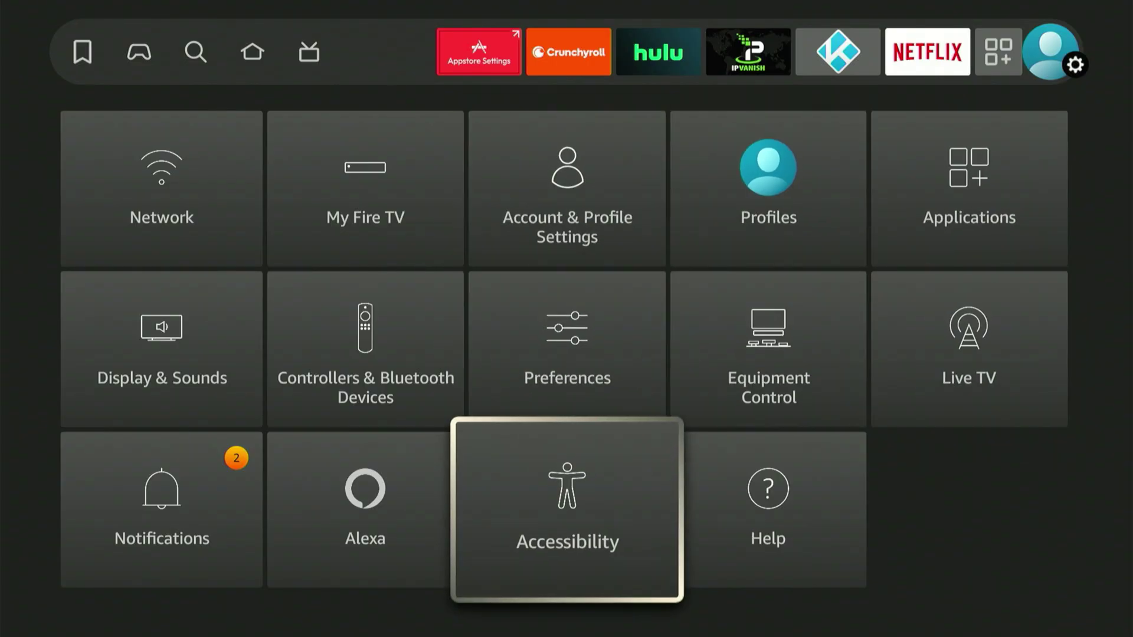
pyautogui.press('Left')
pyautogui.press('Left')
pyautogui.press('Up')
pyautogui.press('Right')
pyautogui.press('Right')
pyautogui.press('Right')
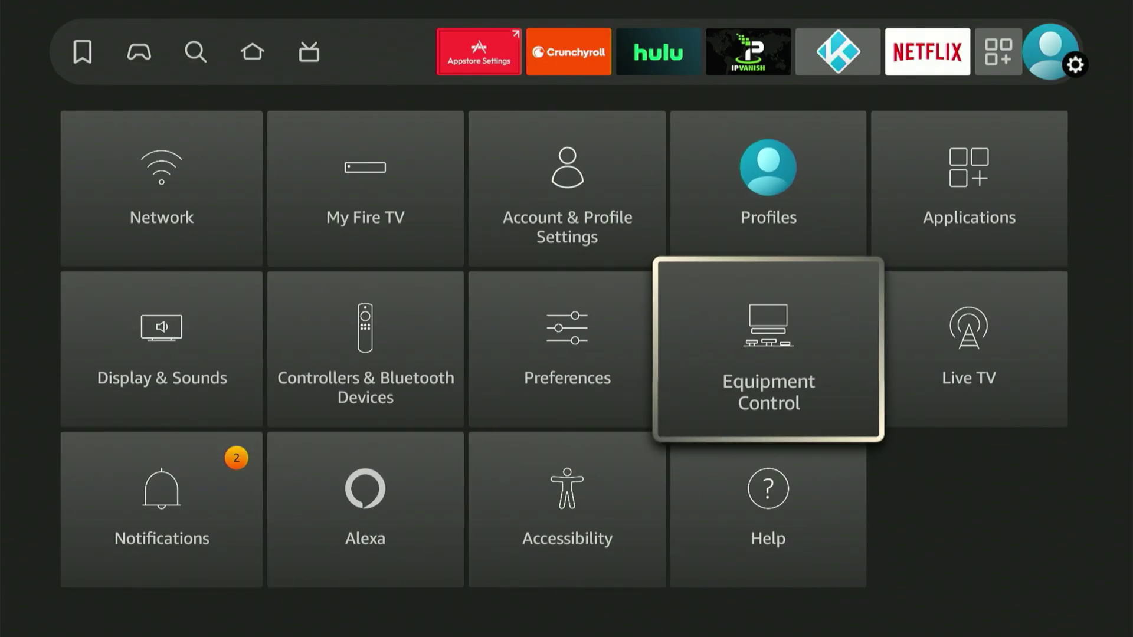
pyautogui.press('Up')
pyautogui.press('Left')
pyautogui.press('Left')
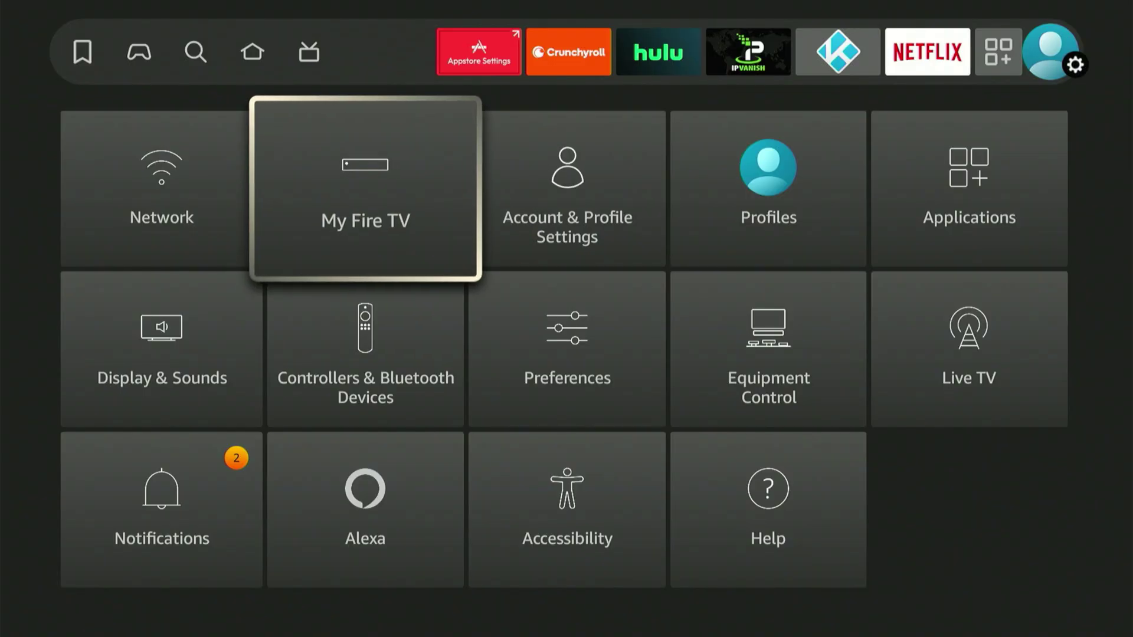
pyautogui.press('Return')
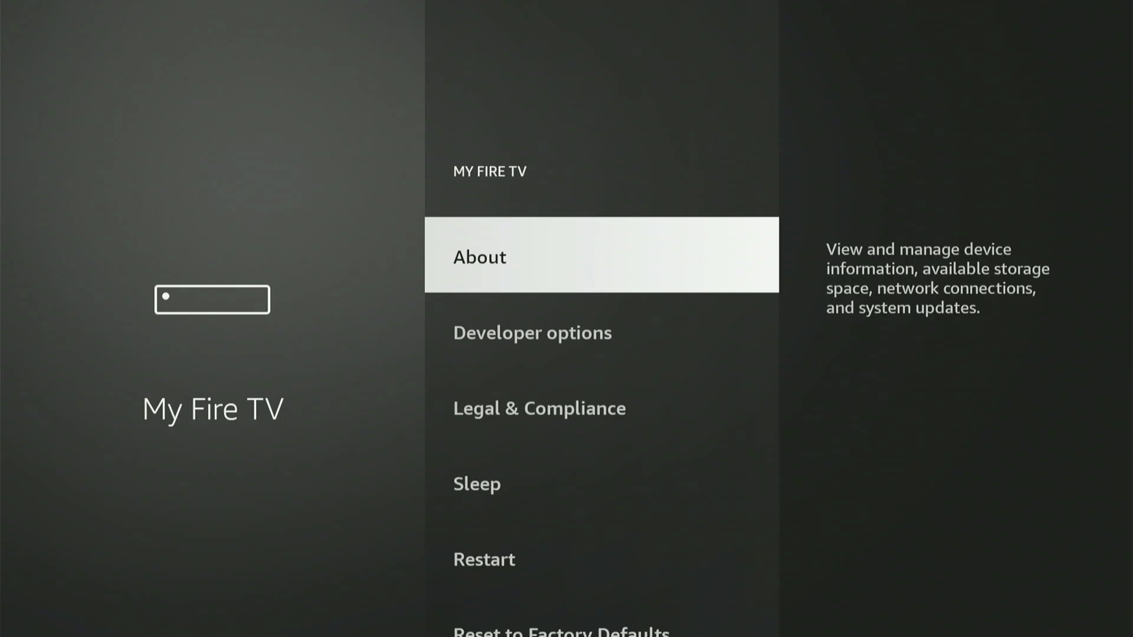
pyautogui.press('Down')
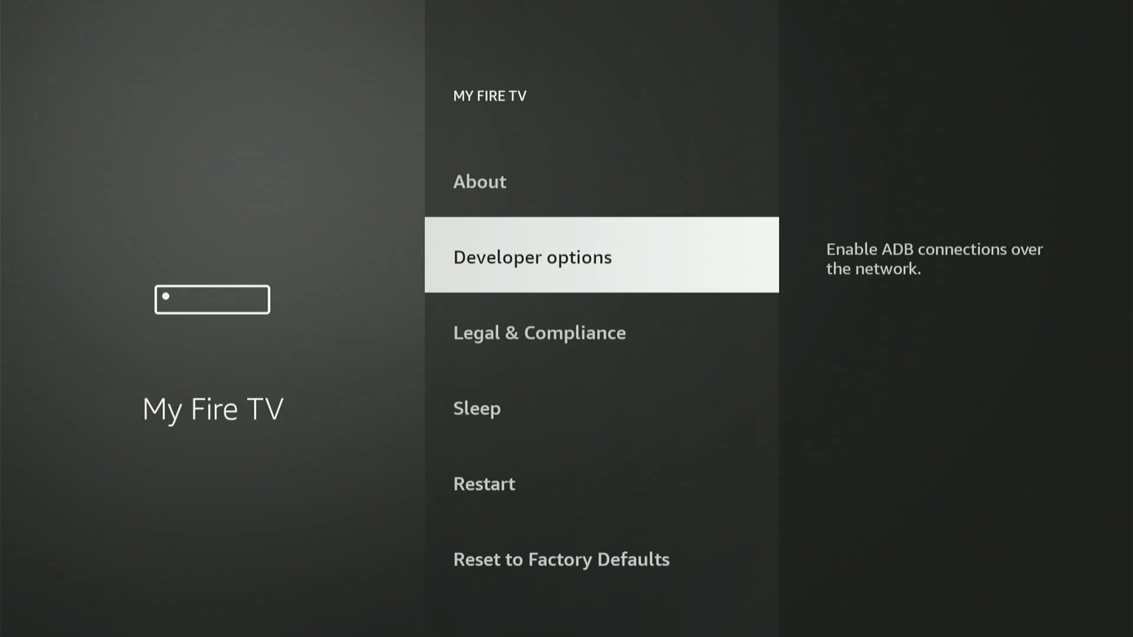
pyautogui.press('Up')
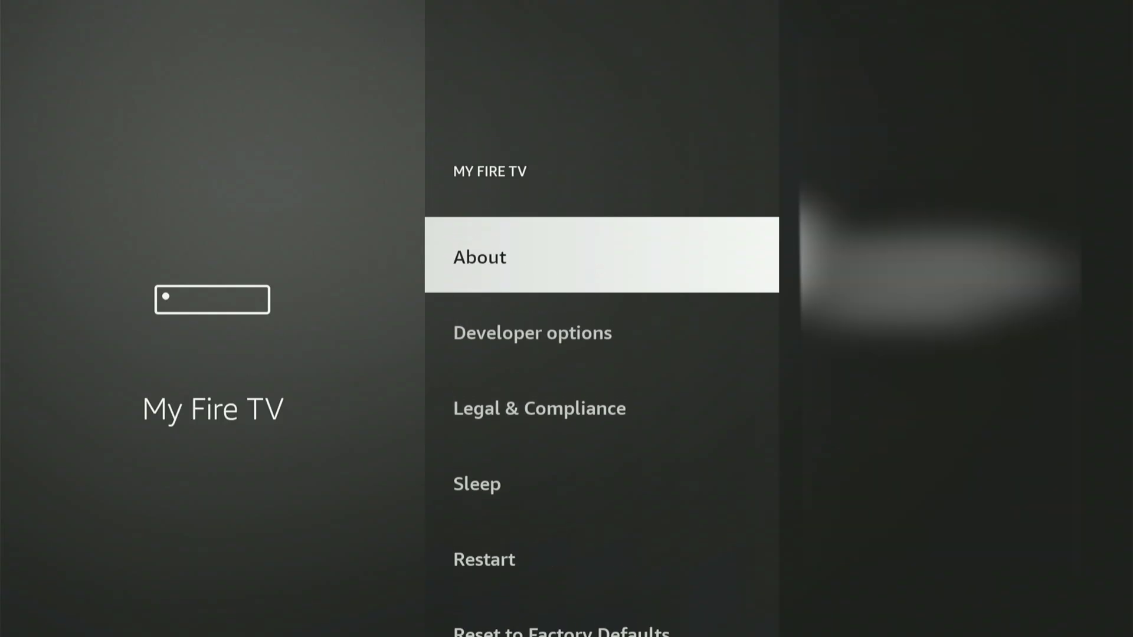
pyautogui.press('Return')
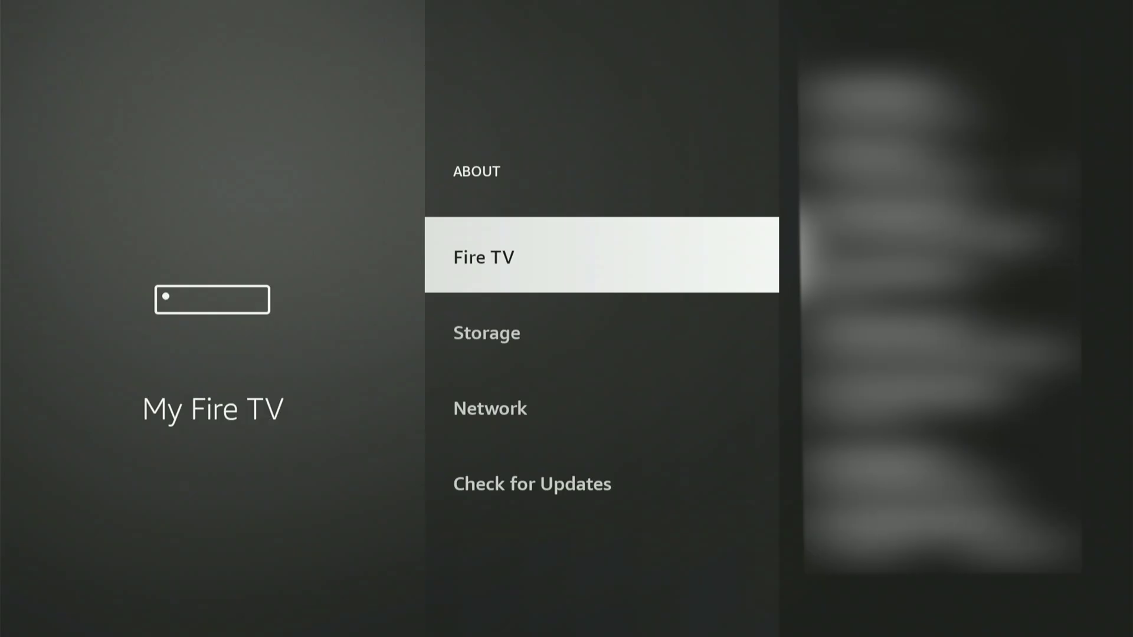
pyautogui.press('Return')
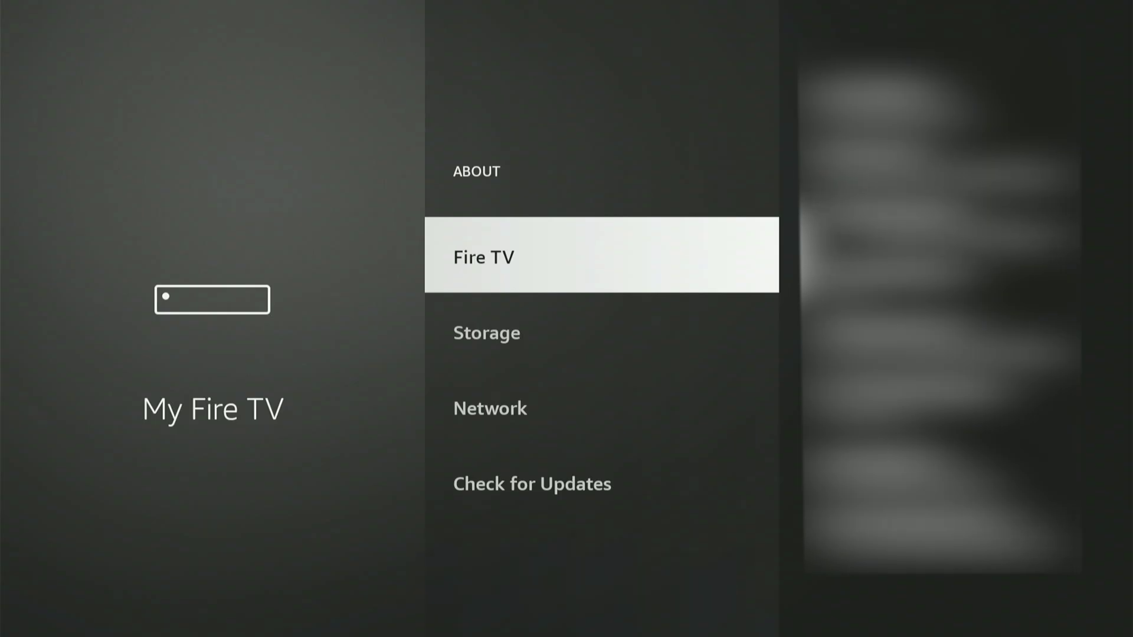
pyautogui.press('Escape')
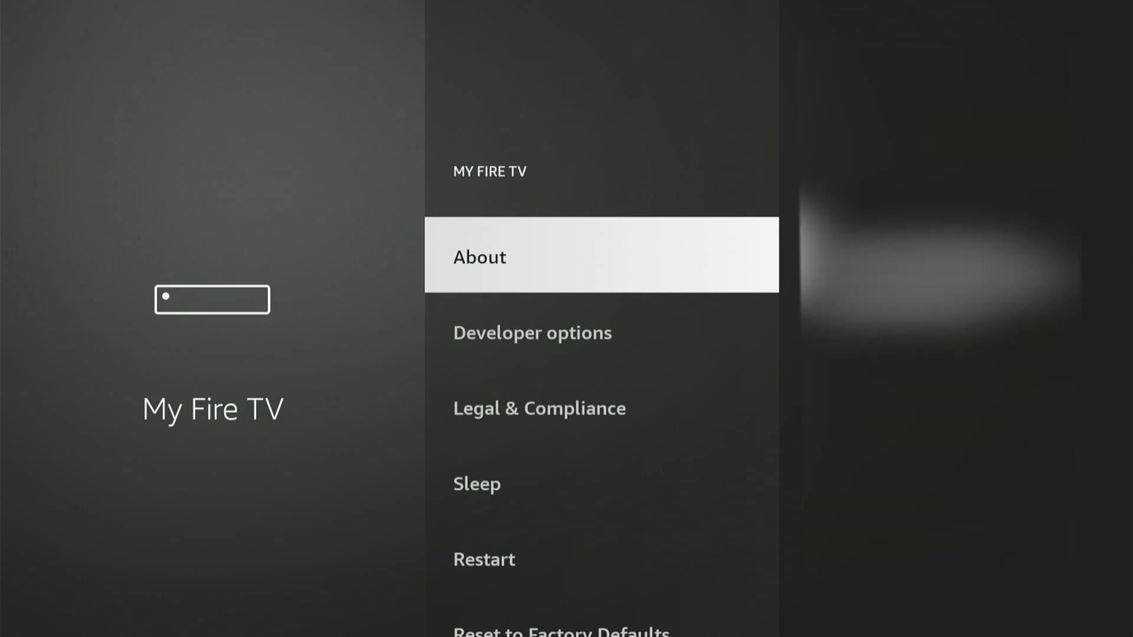
pyautogui.press('Down')
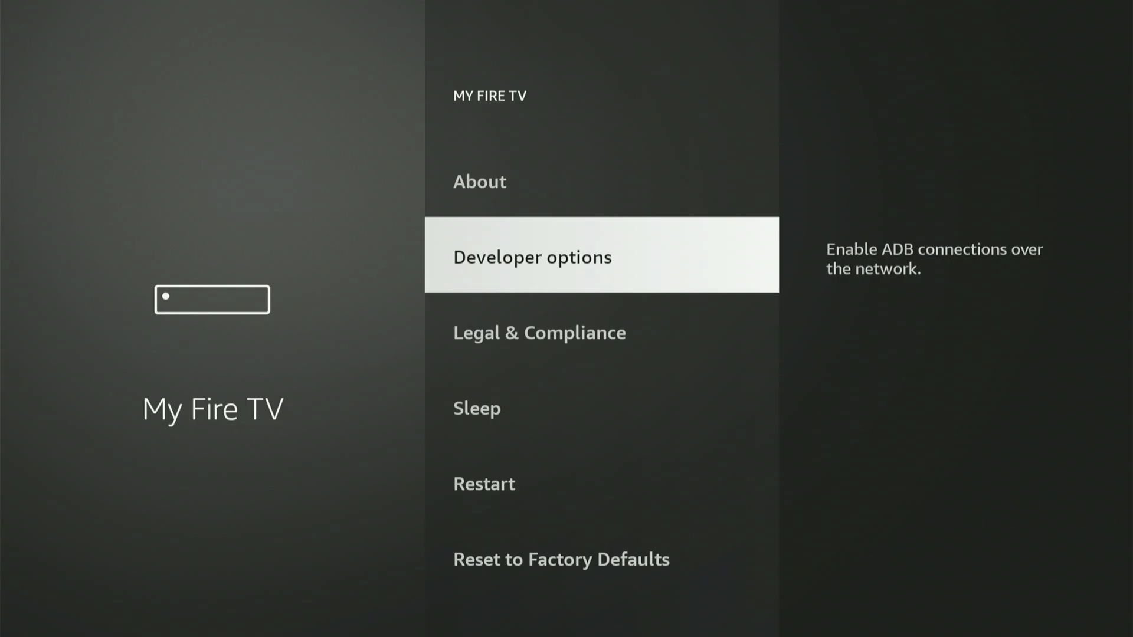
# - In Developer options, toggle ADB debugging and confirm the prompt so it reads ON
pyautogui.press('Return')
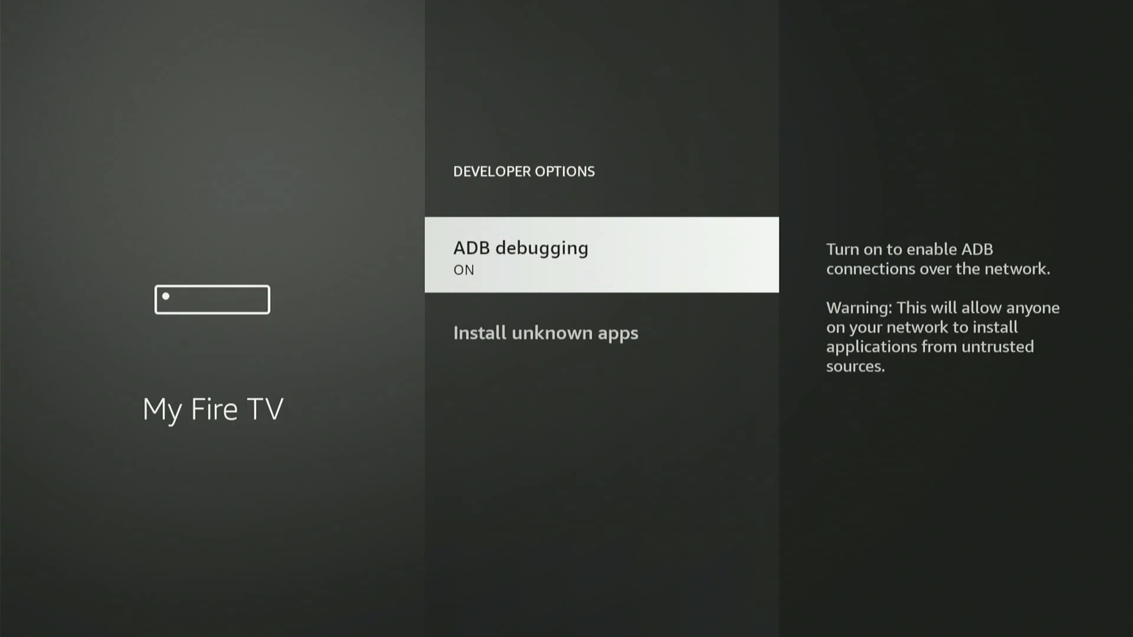
pyautogui.press('Return')
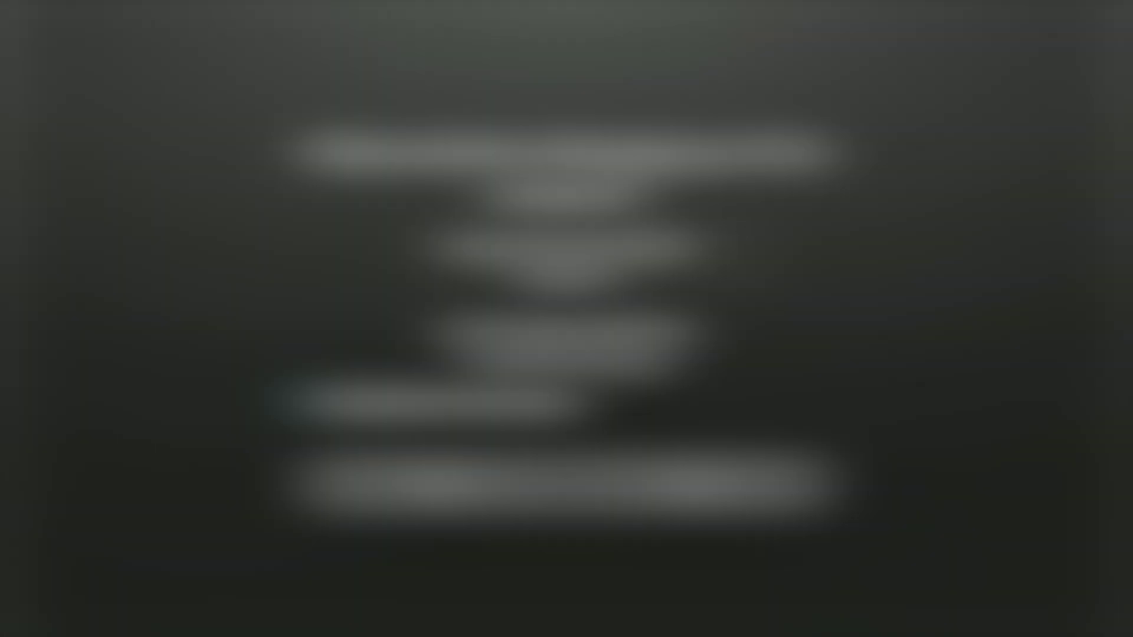
pyautogui.press('Down')
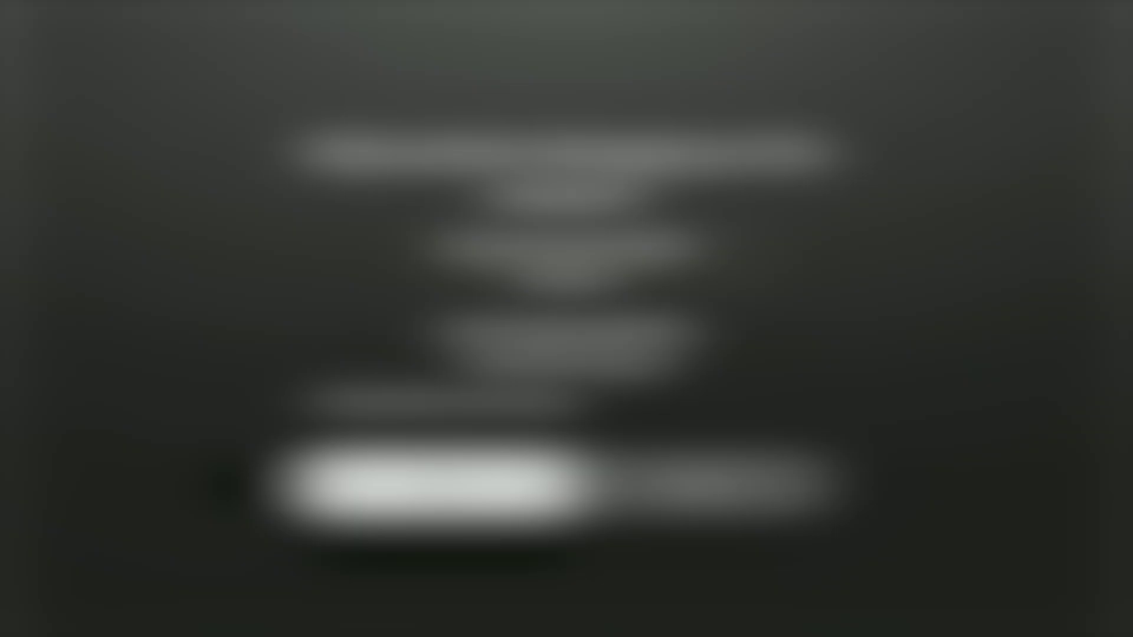
pyautogui.press('Return')
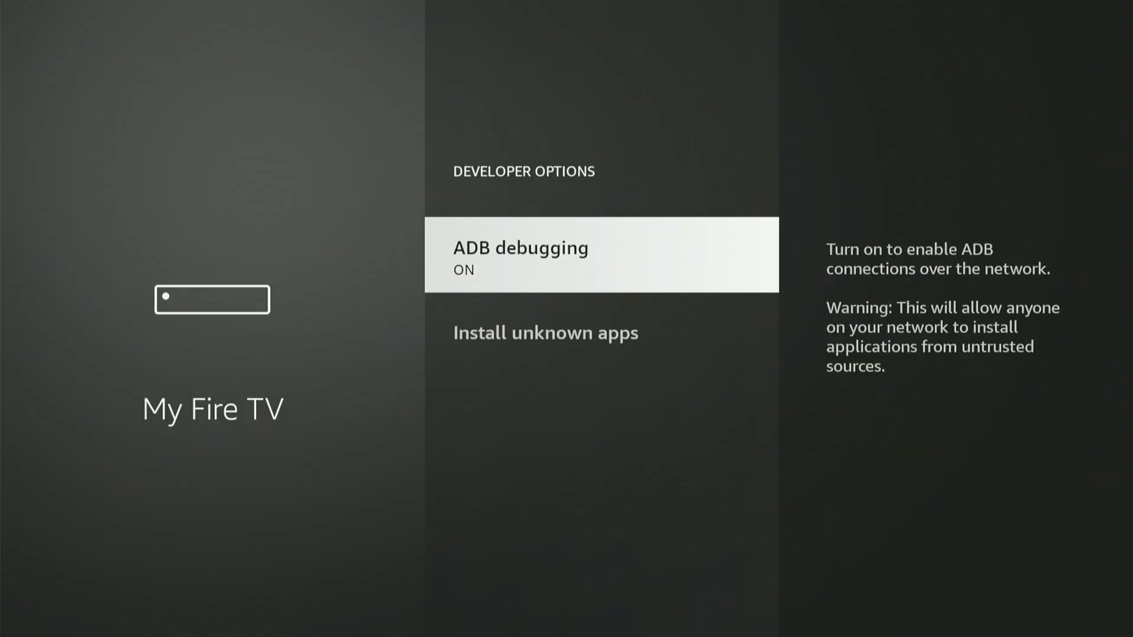
pyautogui.press('Down')
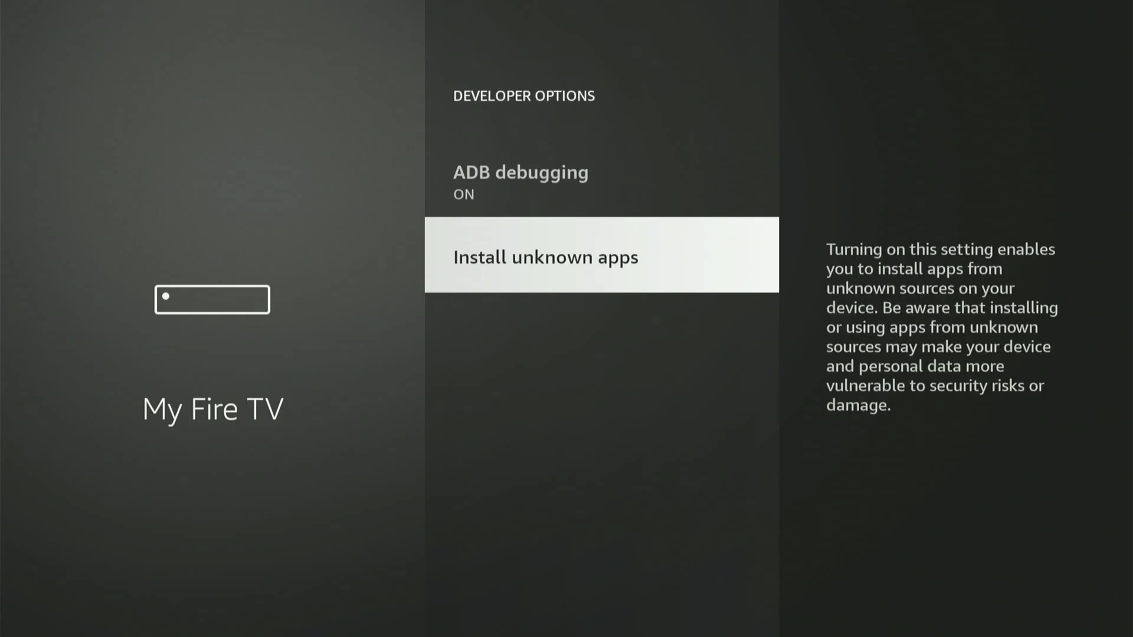
# - Turn Downloader ON under Install unknown apps, then return Home
pyautogui.press('Return')
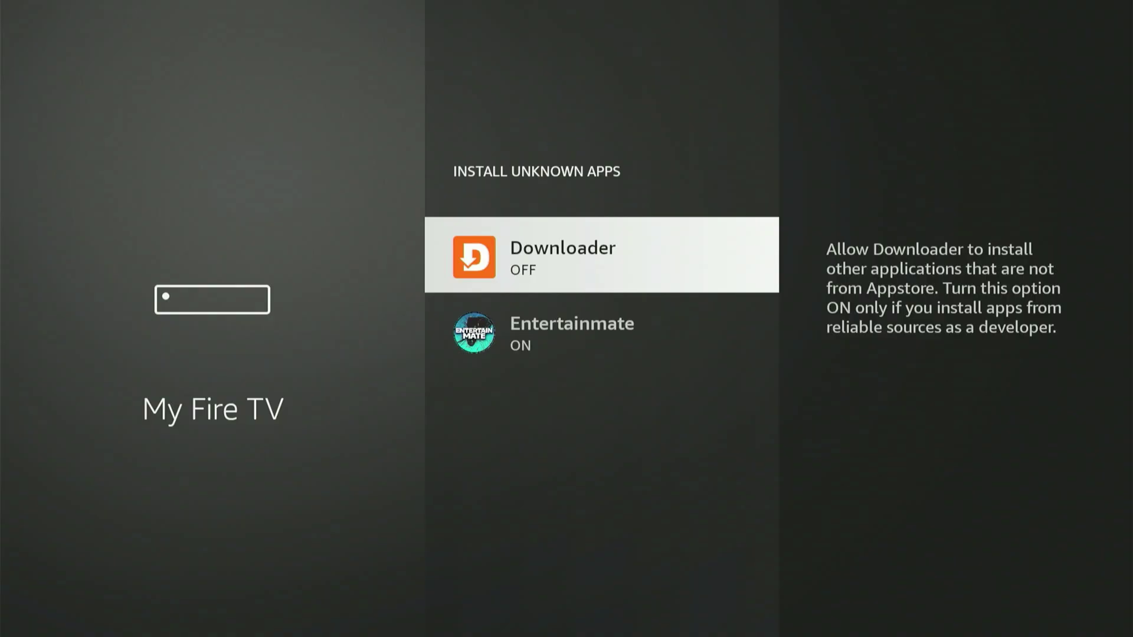
pyautogui.press('Down')
pyautogui.press('Up')
pyautogui.press('Return')
pyautogui.press('Down')
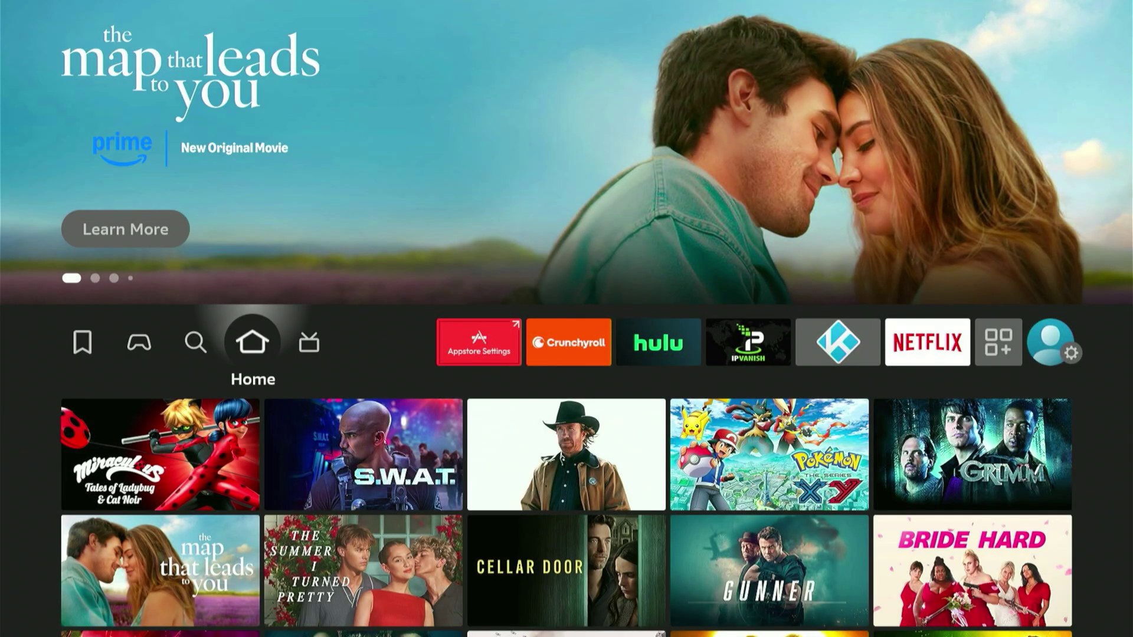
# - Launch Downloader from Your Apps & Channels
pyautogui.press('Right')
pyautogui.press('Right')
pyautogui.press('Right')
pyautogui.press('Right')
pyautogui.press('Right')
pyautogui.press('Right')
pyautogui.press('Right')
pyautogui.press('Right')
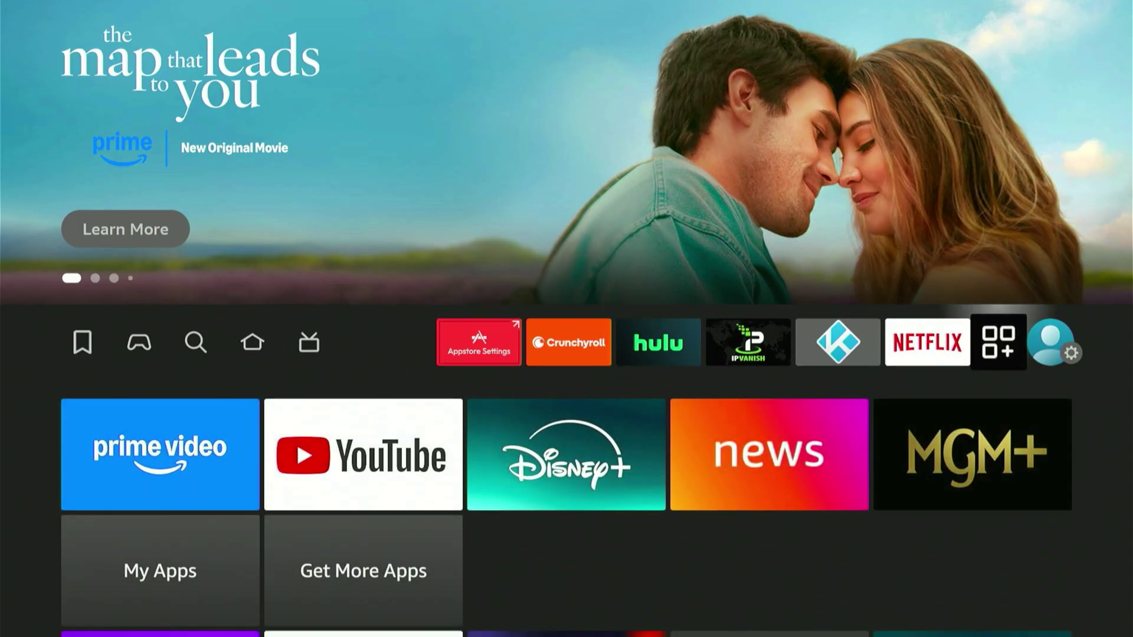
pyautogui.press('Return')
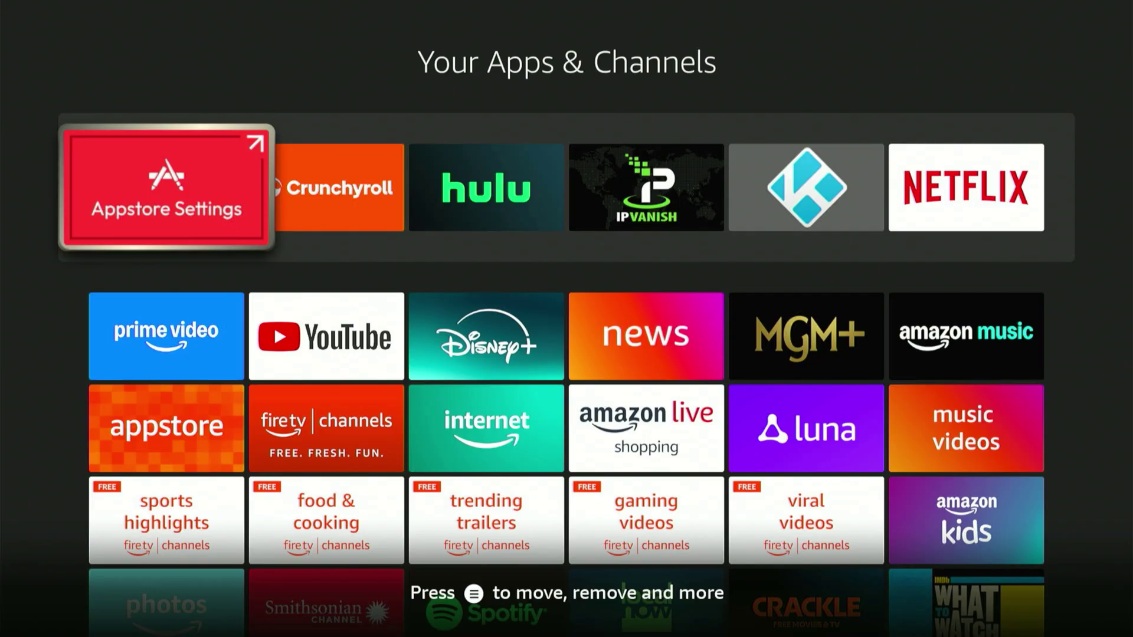
pyautogui.press('Down')
pyautogui.press('Down')
pyautogui.press('Down')
pyautogui.press('Down')
pyautogui.press('Down')
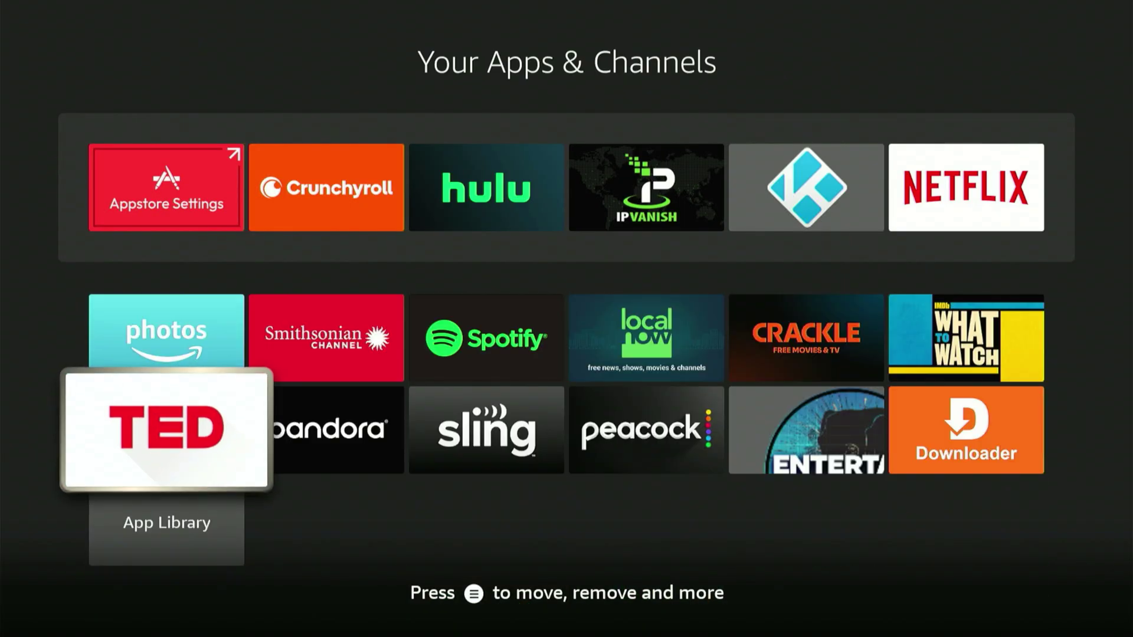
pyautogui.press('Right')
pyautogui.press('Right')
pyautogui.press('Right')
pyautogui.press('Right')
pyautogui.press('Right')
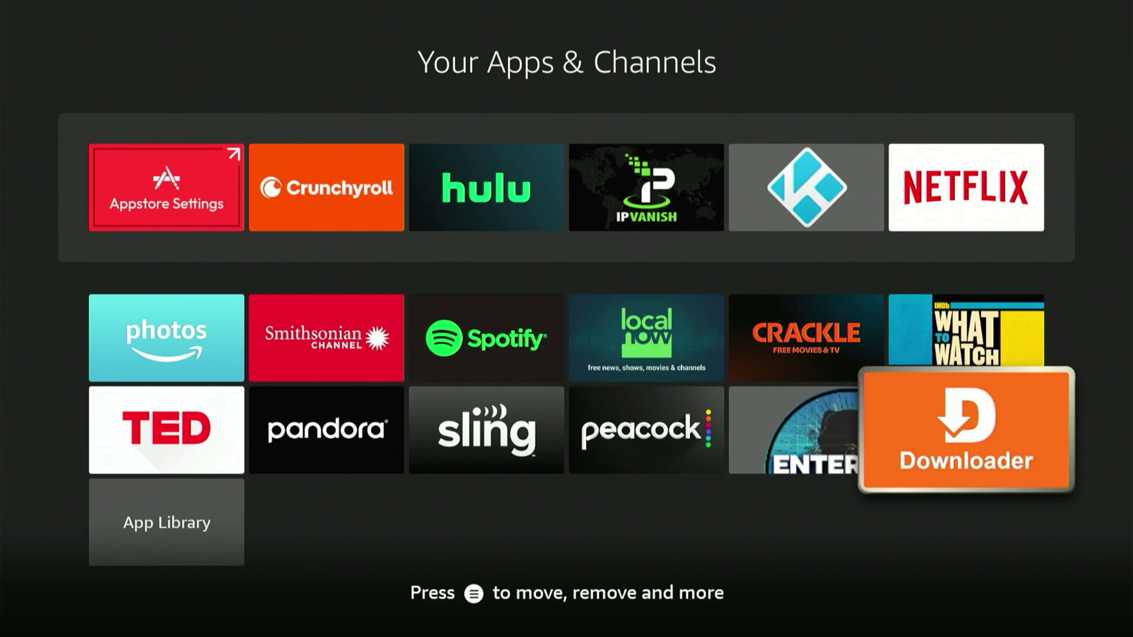
pyautogui.press('Return')
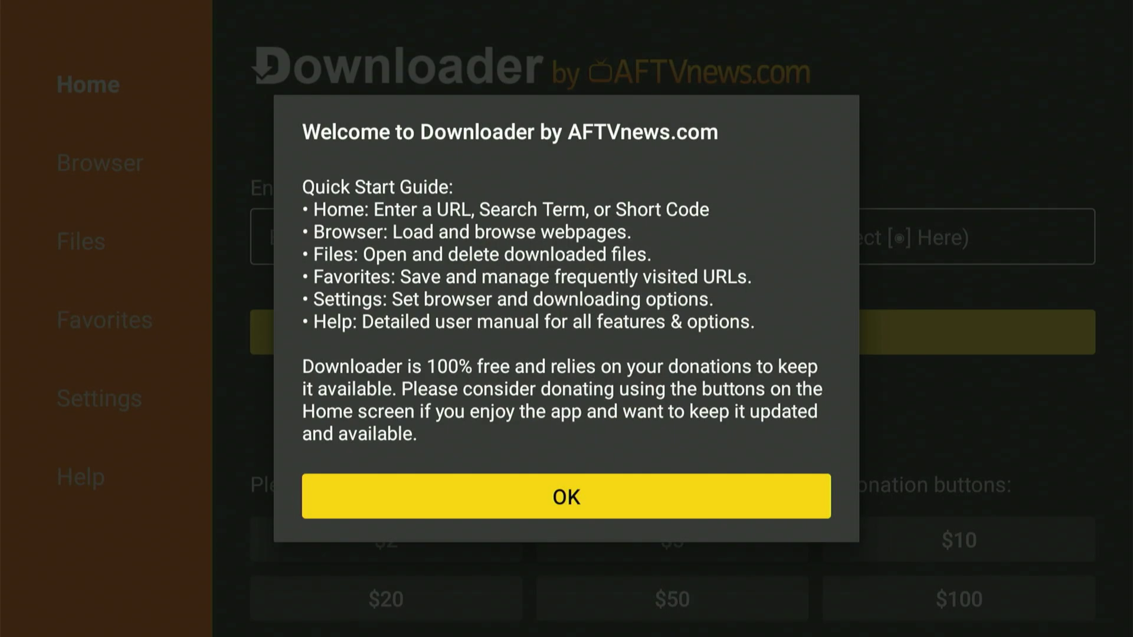
# - Dismiss Downloader's Quick Start Guide and bring up the keyboard for the URL field
pyautogui.press('Return')
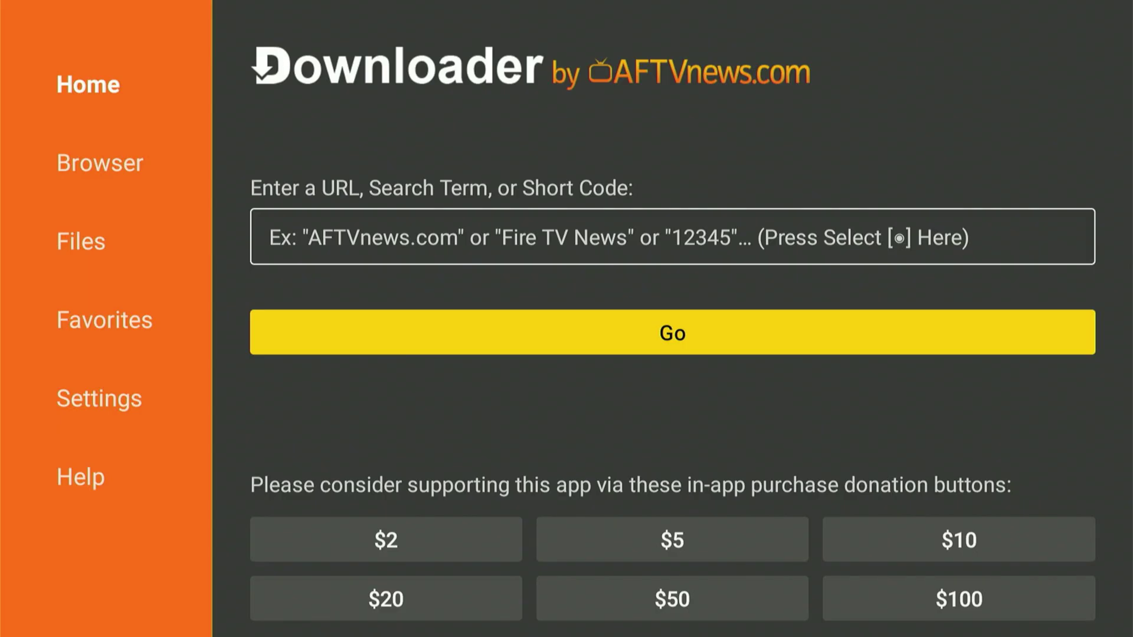
pyautogui.press('Up')
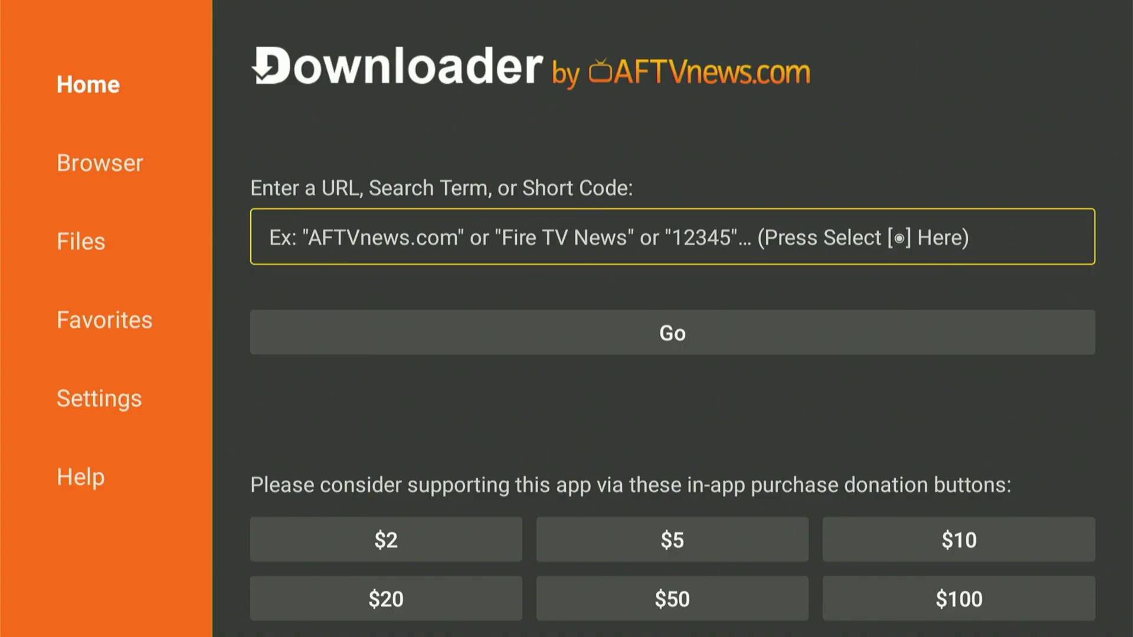
pyautogui.press('Return')
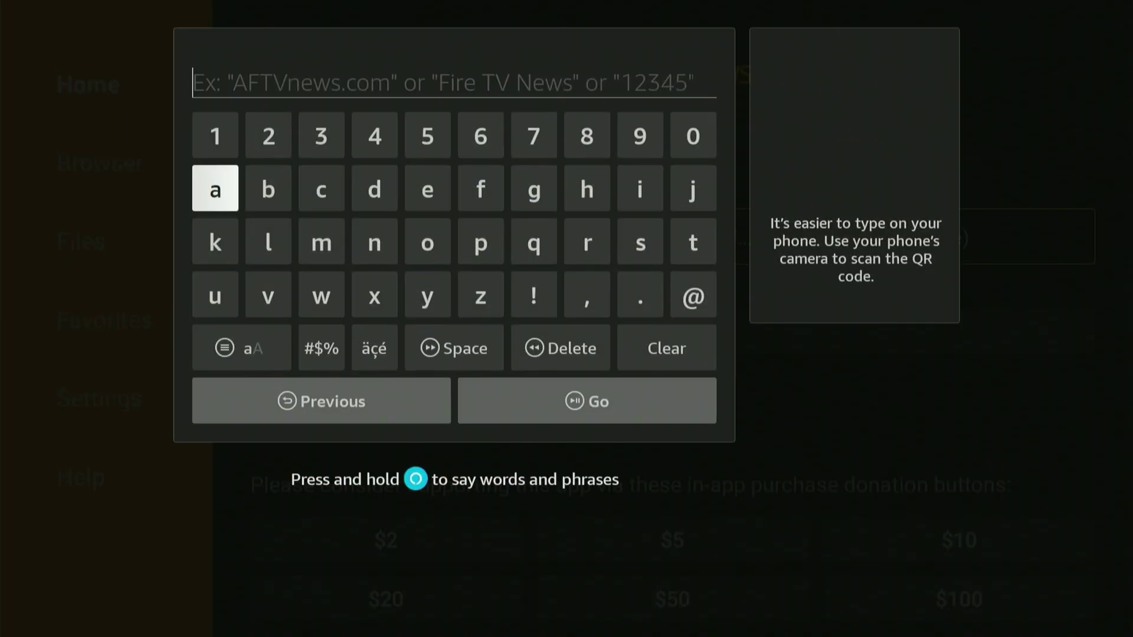
# - Enter the short code 3826020 in Downloader's URL field
pyautogui.press('Up')
pyautogui.press('Right')
pyautogui.press('Right')
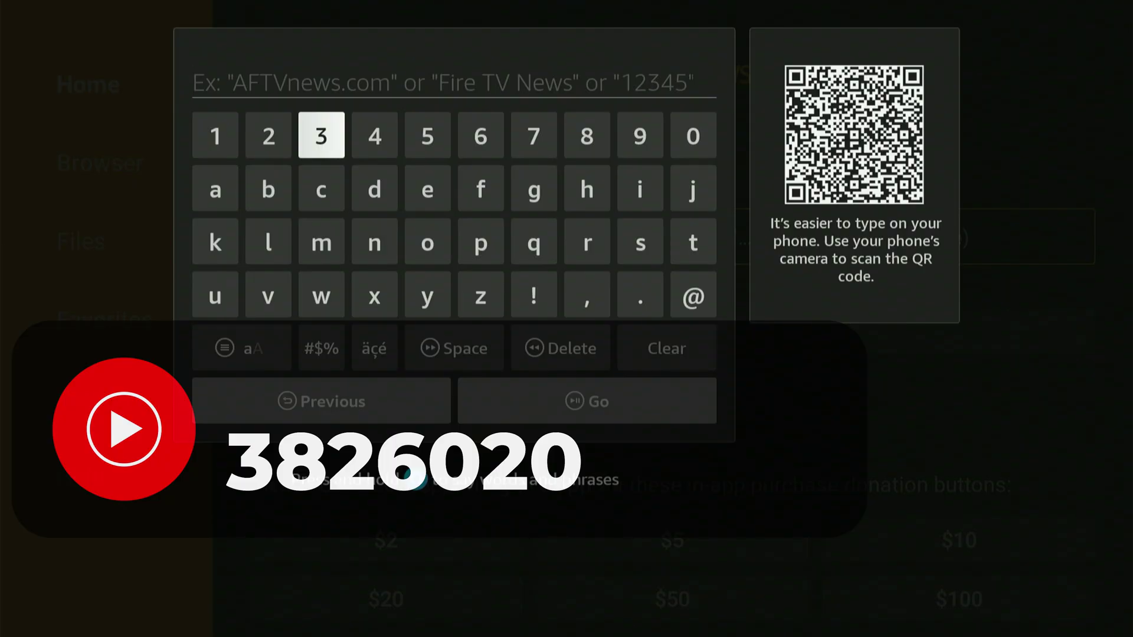
pyautogui.press('Return')
pyautogui.press('Right')
pyautogui.press('Right')
pyautogui.press('Right')
pyautogui.press('Right')
pyautogui.press('Right')
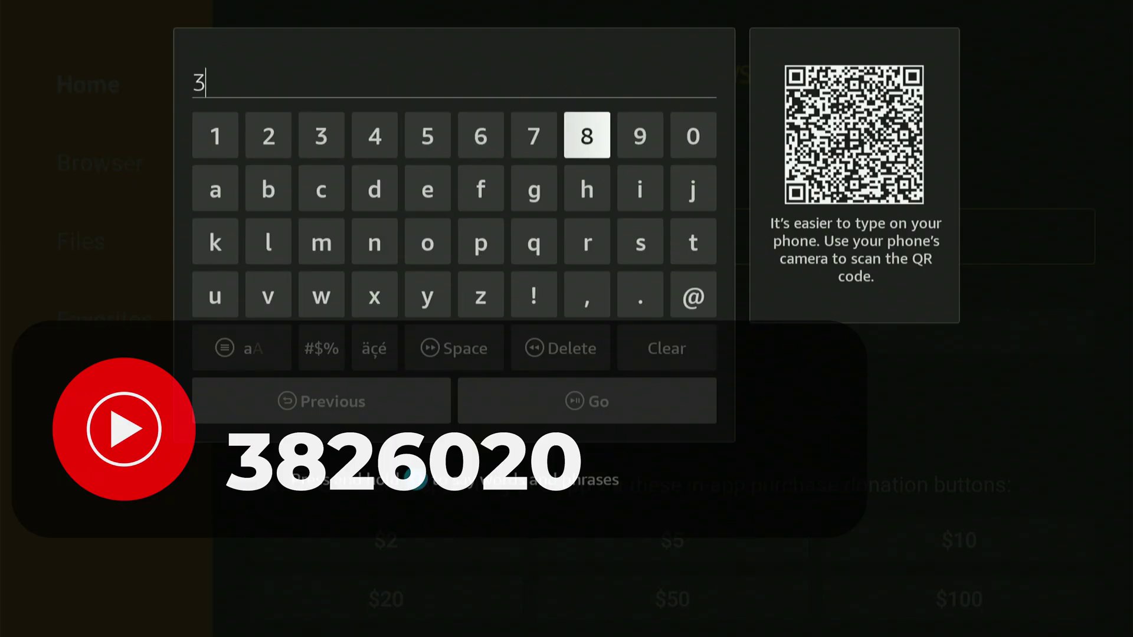
pyautogui.press('Return')
pyautogui.press('Left')
pyautogui.press('Left')
pyautogui.press('Left')
pyautogui.press('Left')
pyautogui.press('Left')
pyautogui.press('Left')
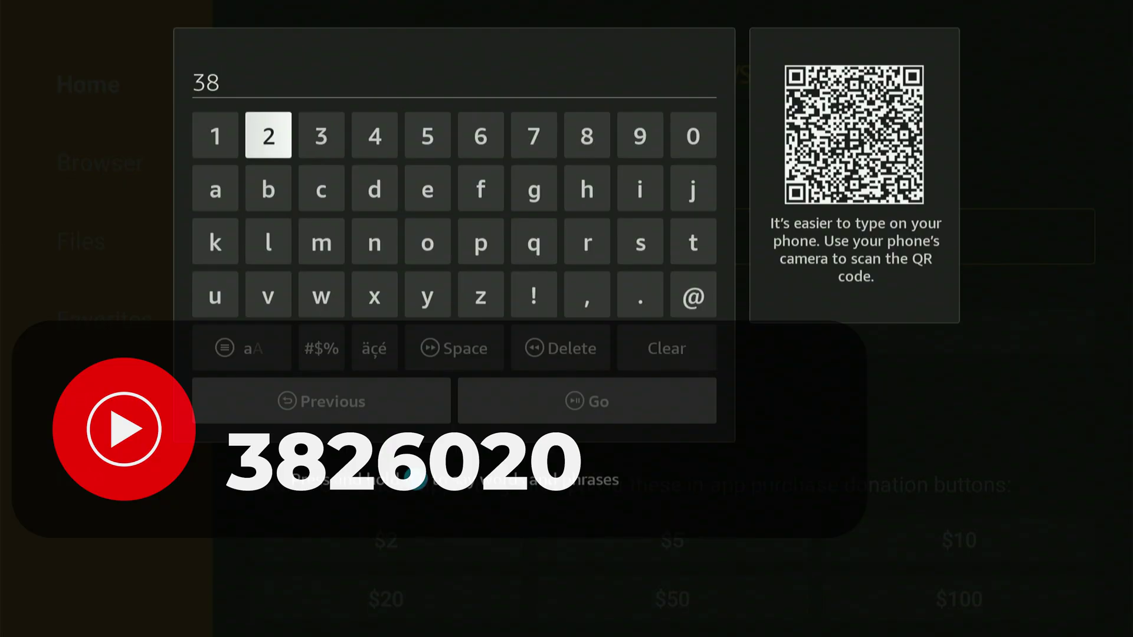
pyautogui.press('Return')
pyautogui.press('Right')
pyautogui.press('Right')
pyautogui.press('Right')
pyautogui.press('Right')
pyautogui.press('Return')
pyautogui.press('Right')
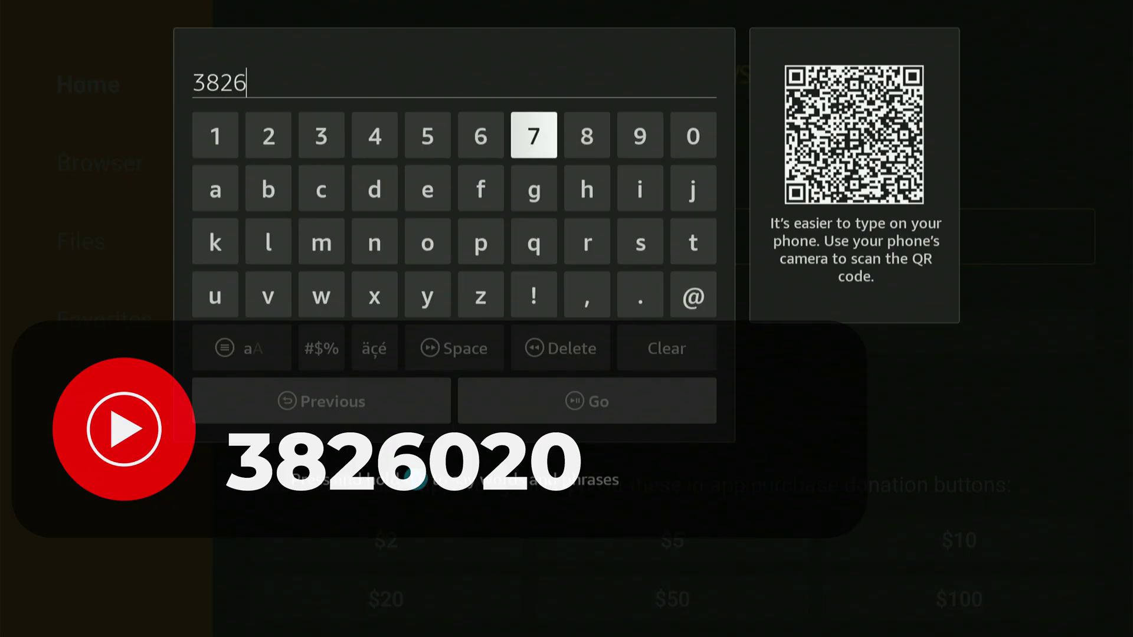
pyautogui.press('Right')
pyautogui.press('Right')
pyautogui.press('Right')
pyautogui.press('Return')
pyautogui.press('Right')
pyautogui.press('Right')
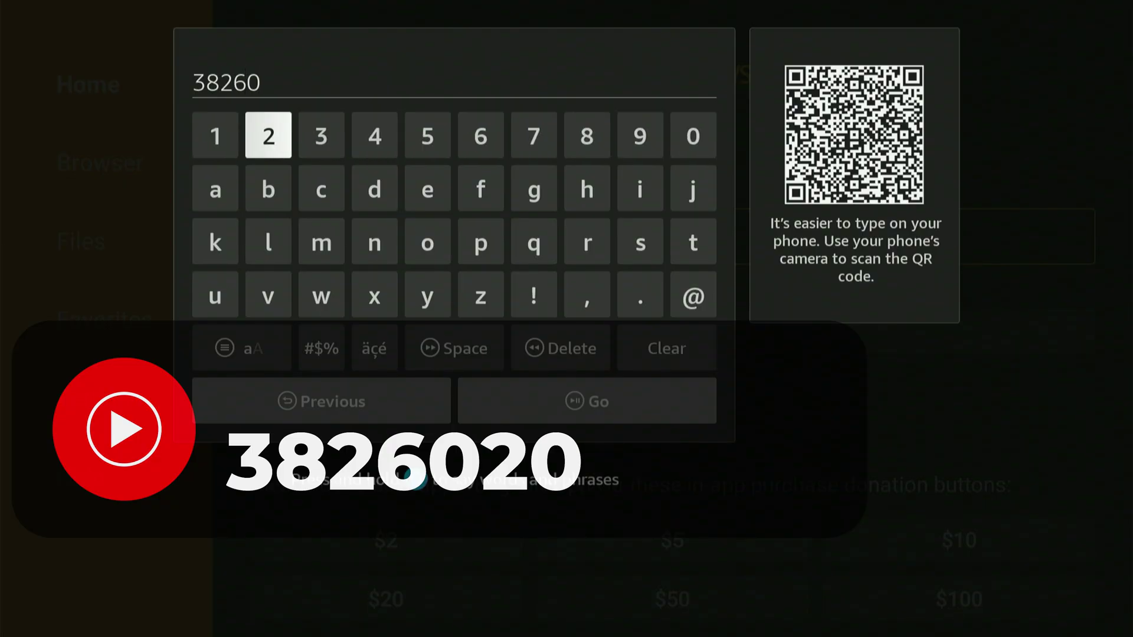
pyautogui.press('Return')
pyautogui.press('Left')
pyautogui.press('Left')
pyautogui.press('Return')
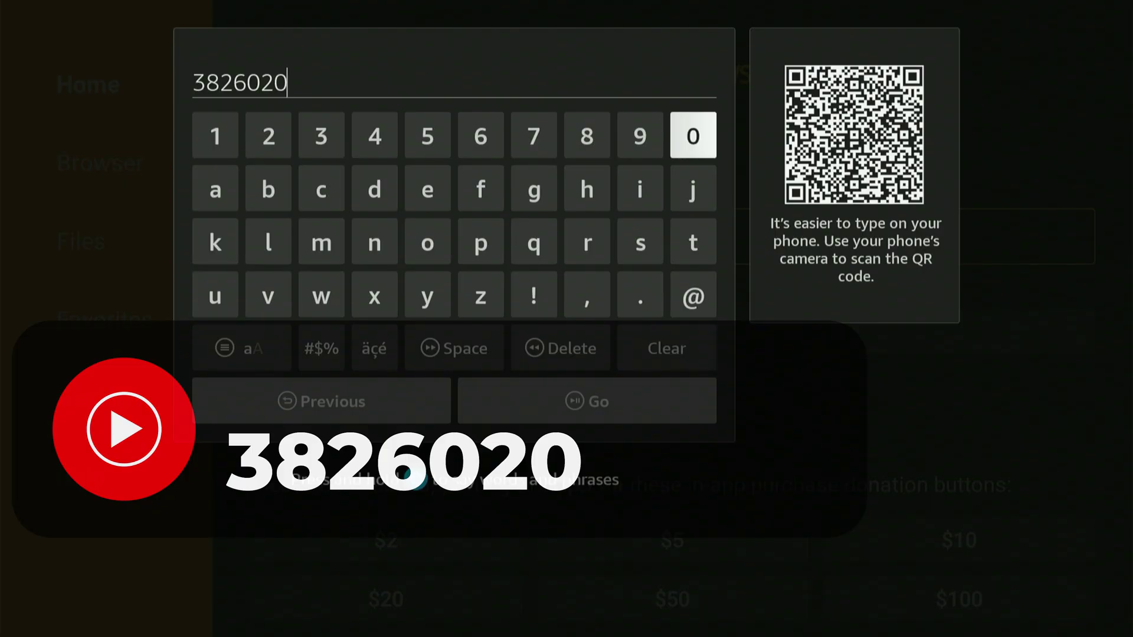
pyautogui.press('Down')
pyautogui.press('Down')
pyautogui.press('Down')
pyautogui.press('Down')
pyautogui.press('Down')
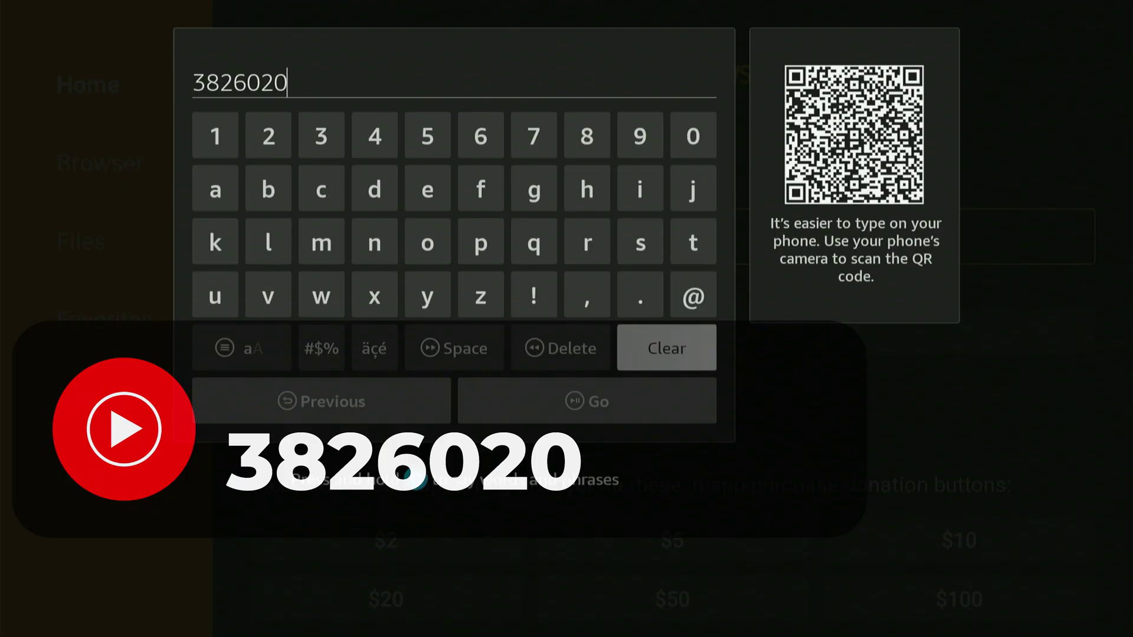
# - Download code 3826020's UL(1).apk and install Unlinked, finishing with Done
pyautogui.press('Return')
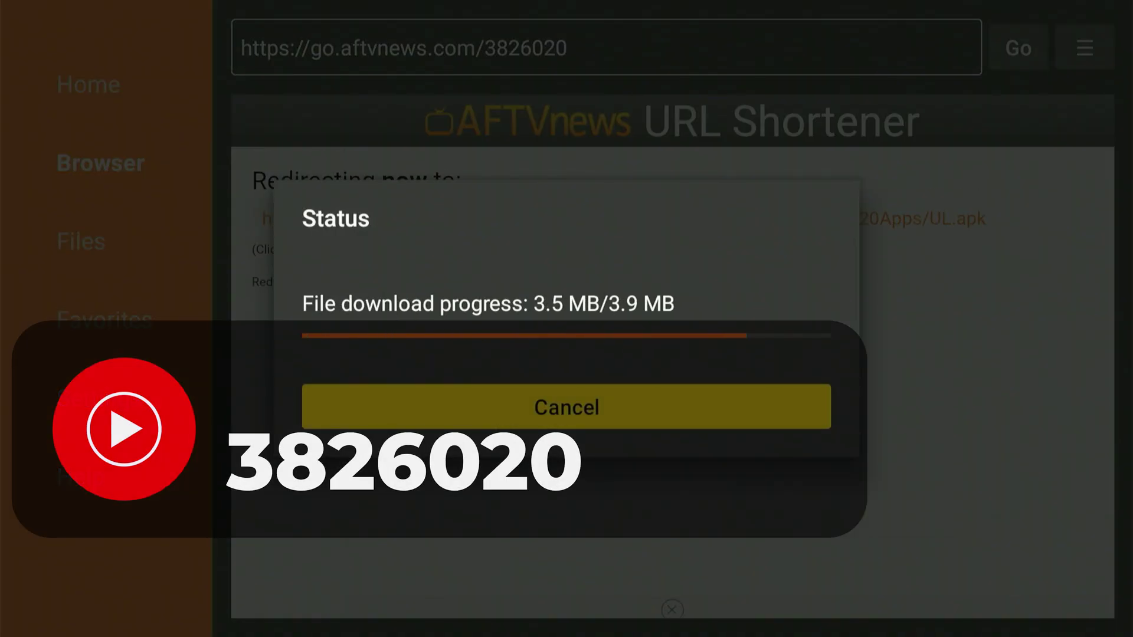
pyautogui.press('Return')
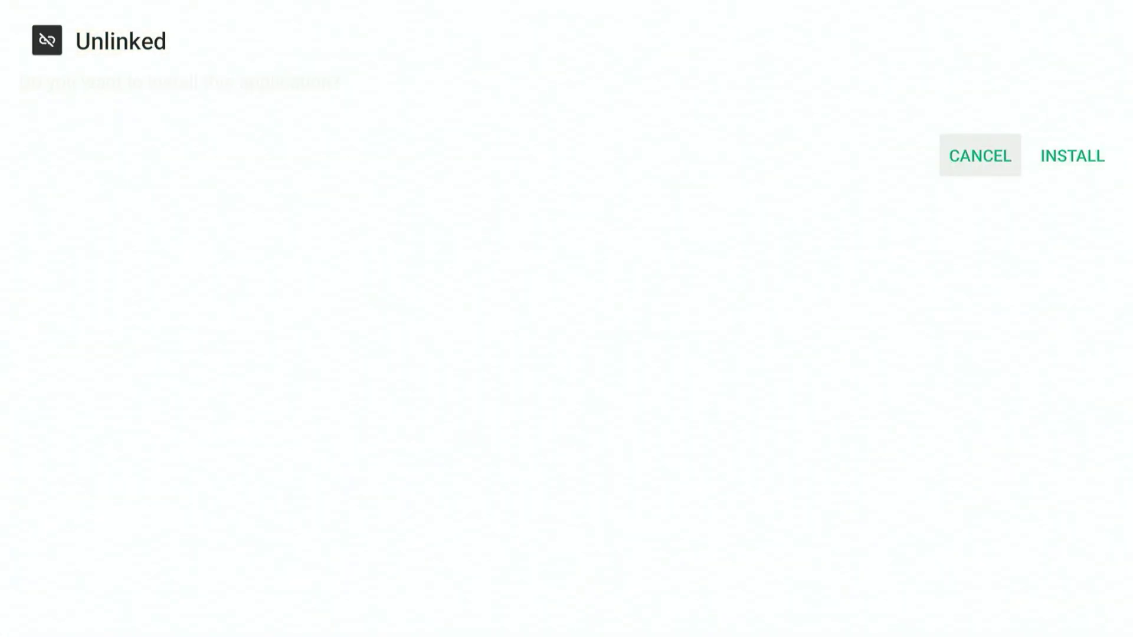
pyautogui.press('Right')
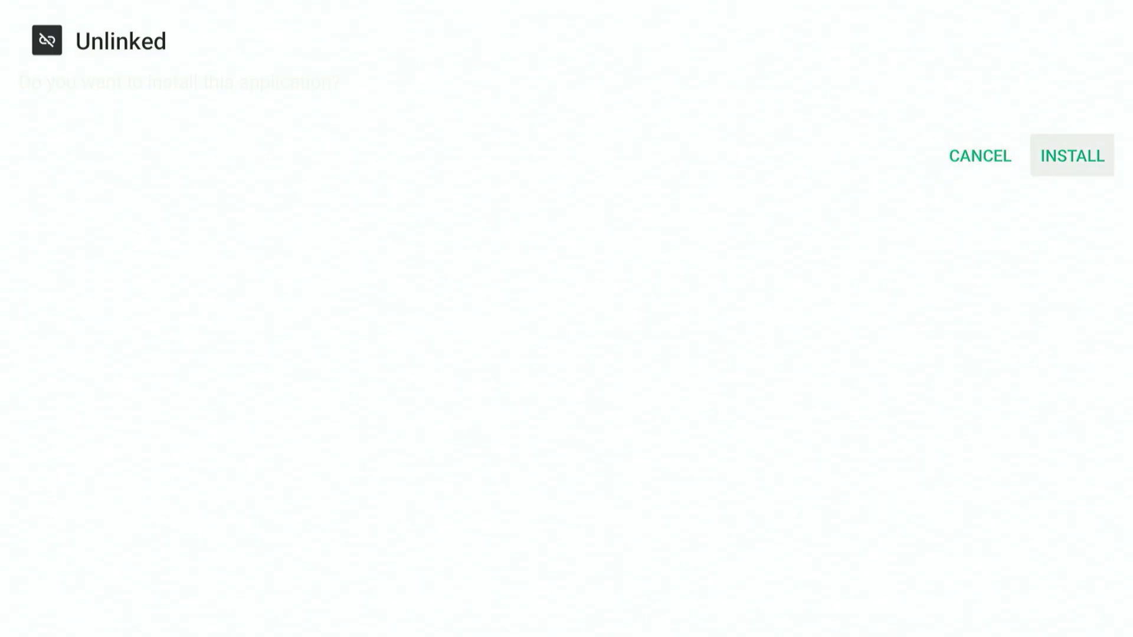
pyautogui.press('Return')
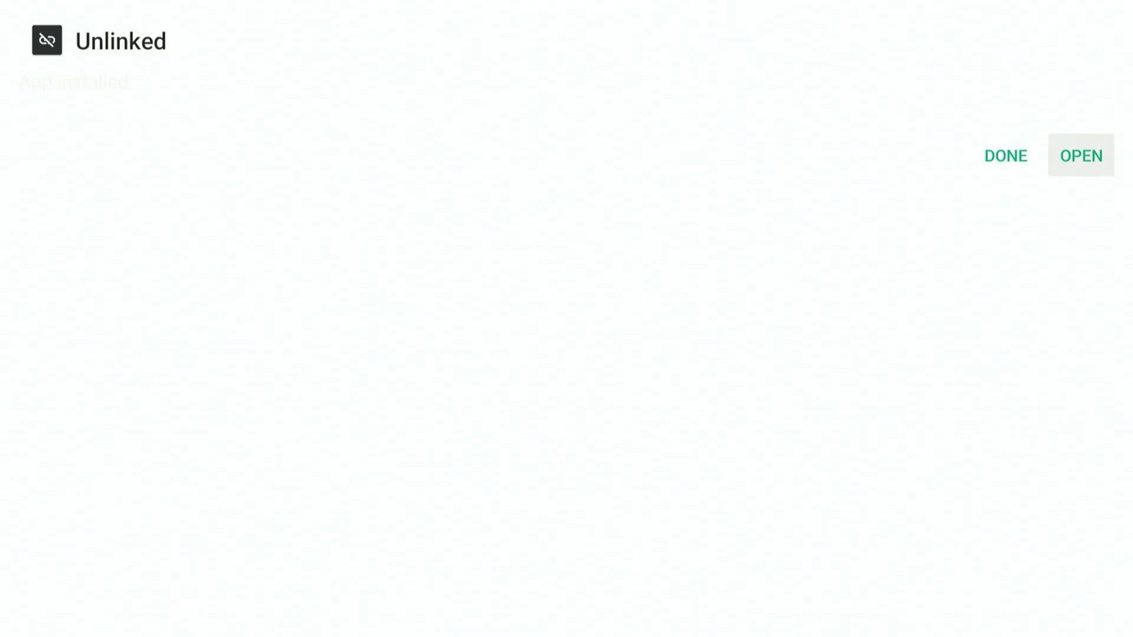
pyautogui.press('Left')
pyautogui.press('Return')
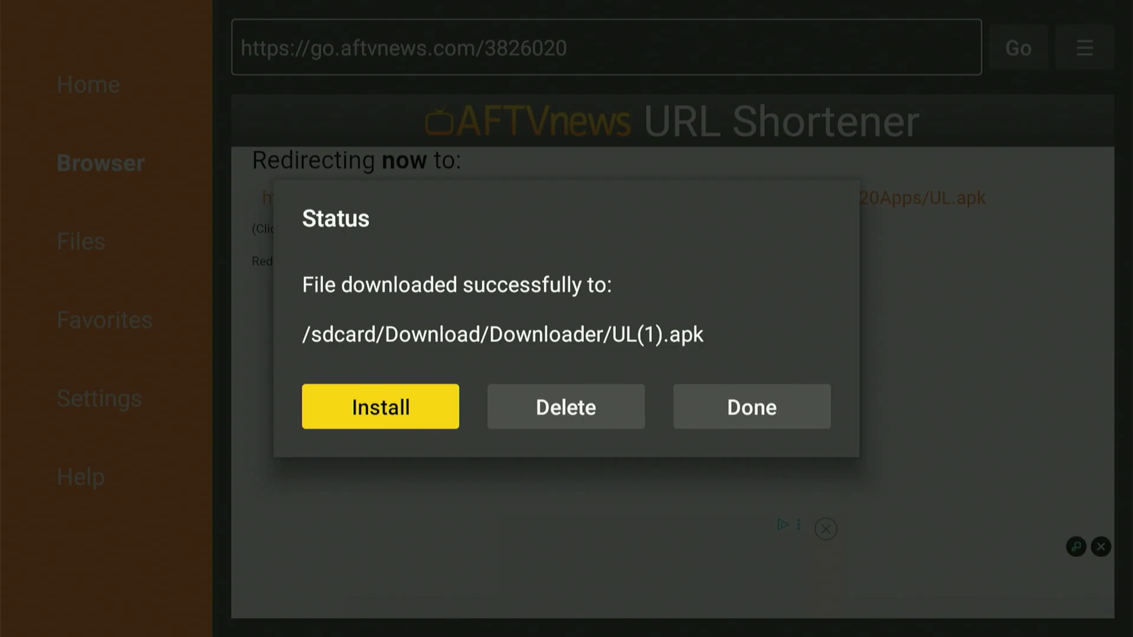
# - Delete UL(1).apk from the Status dialog, confirm it, and go back to the Fire TV home screen
pyautogui.press('Right')
pyautogui.press('Return')
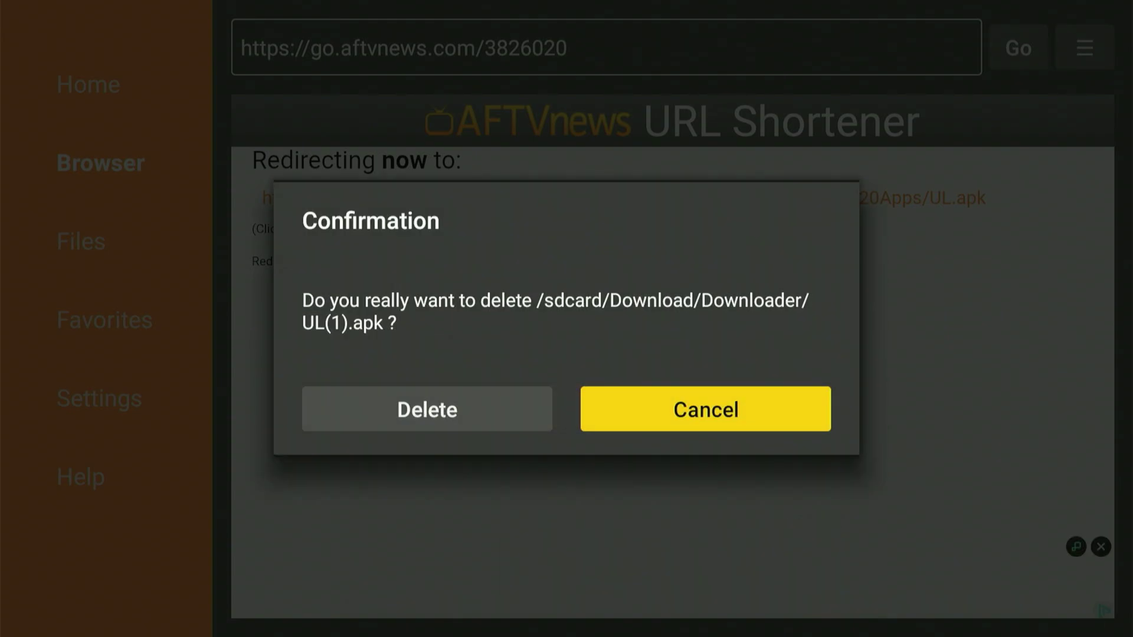
pyautogui.press('Left')
pyautogui.press('Return')
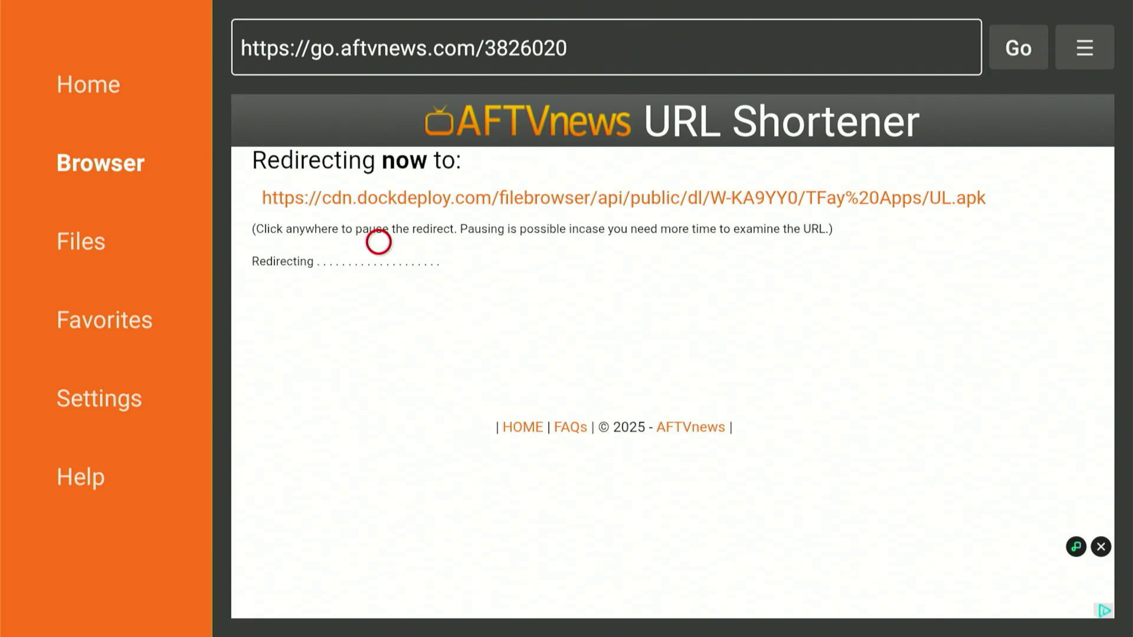
pyautogui.press('Home')
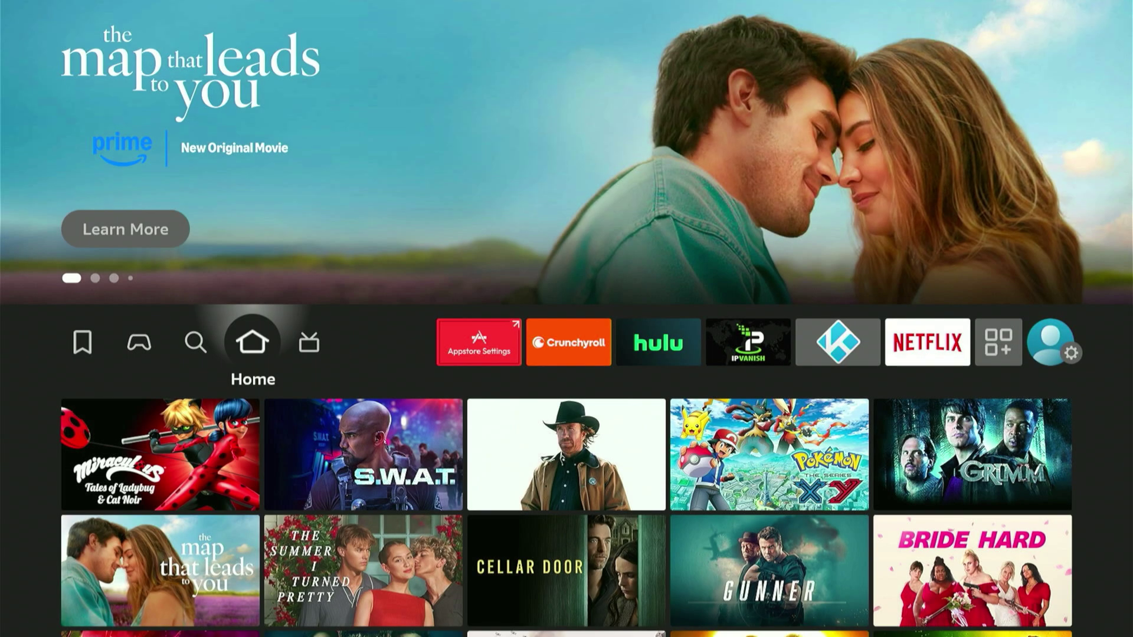
# - Go to the Settings gear in the top menu and open My Fire TV
pyautogui.press('Right')
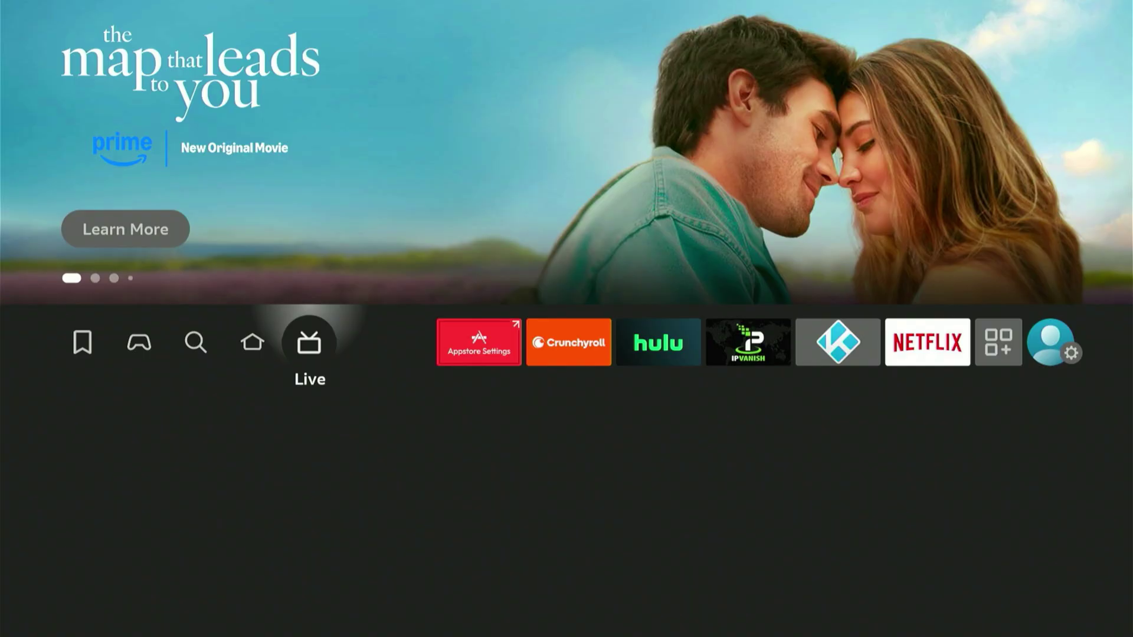
pyautogui.press('Right')
pyautogui.press('Right')
pyautogui.press('Right')
pyautogui.press('Right')
pyautogui.press('Right')
pyautogui.press('Right')
pyautogui.press('Right')
pyautogui.press('Right')
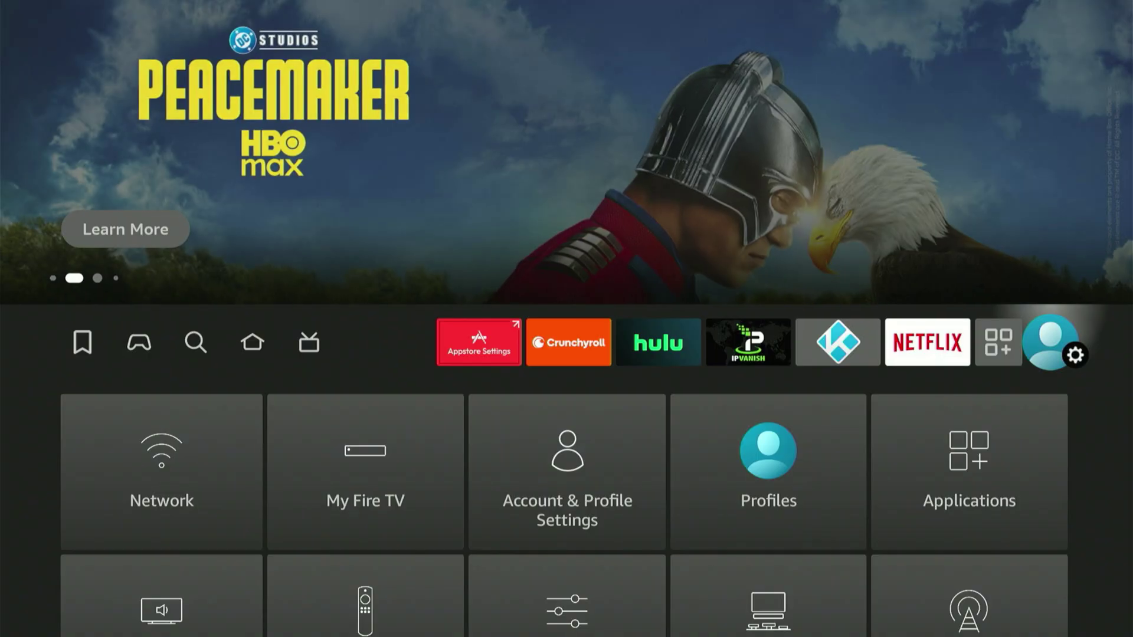
pyautogui.press('Down')
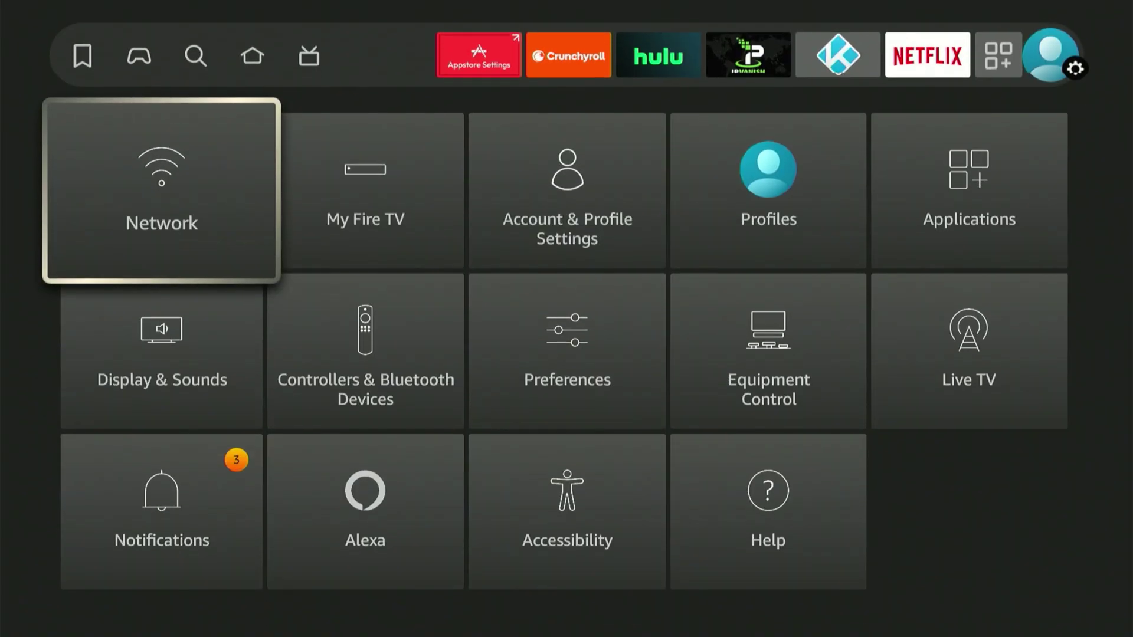
pyautogui.press('Right')
pyautogui.press('Return')
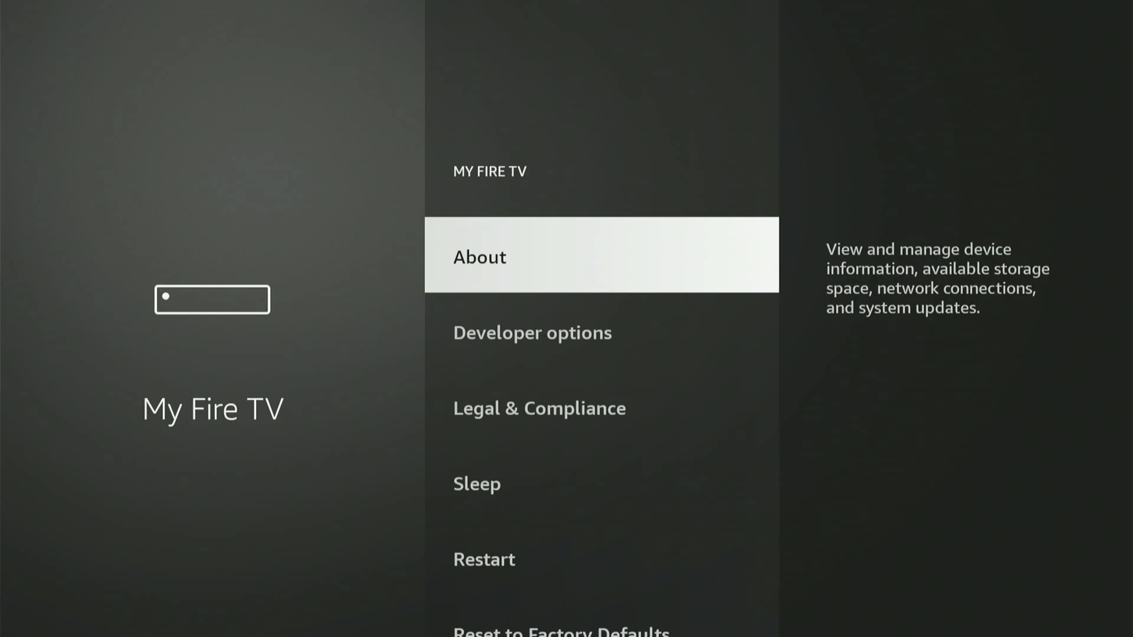
# - Turn Unlinked ON under Developer options > Install unknown apps
pyautogui.press('Down')
pyautogui.press('Return')
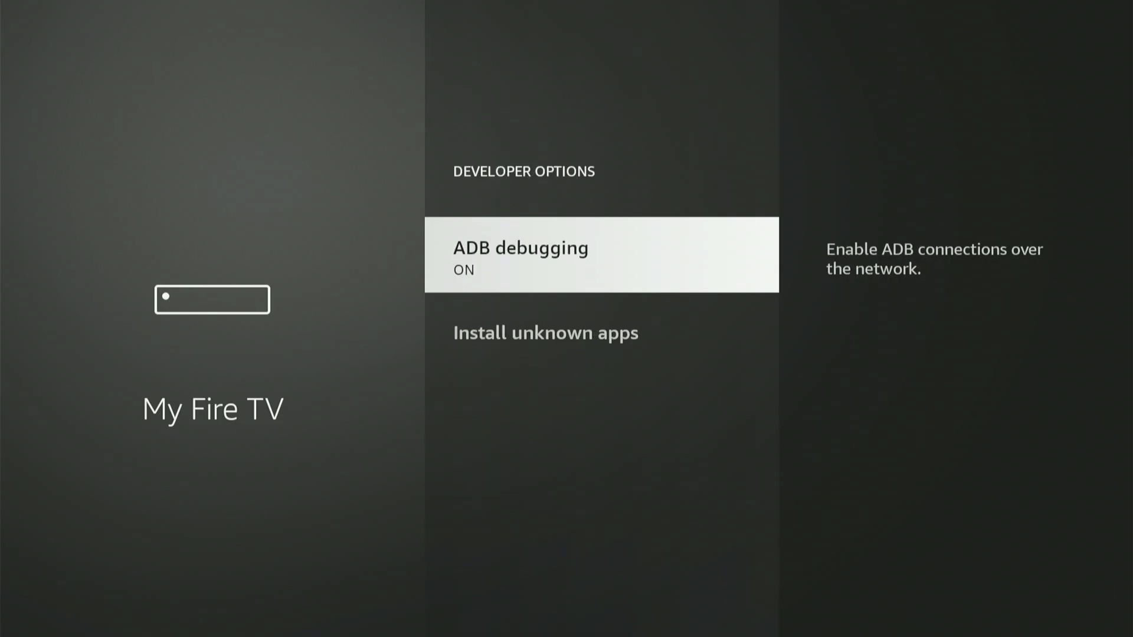
pyautogui.press('Down')
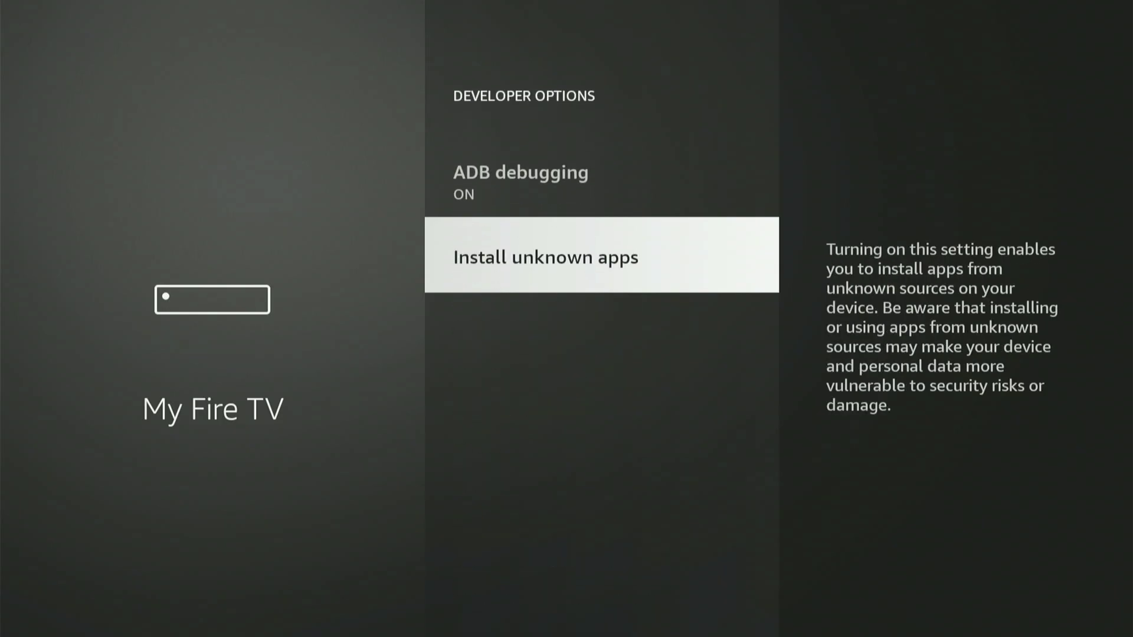
pyautogui.press('Return')
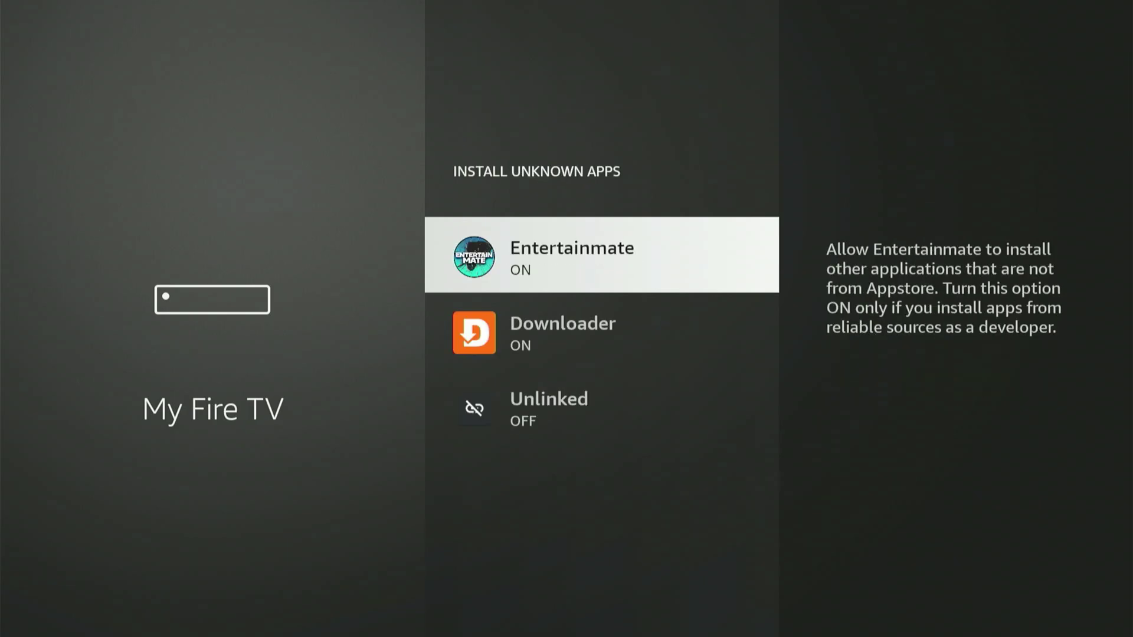
pyautogui.press('Down')
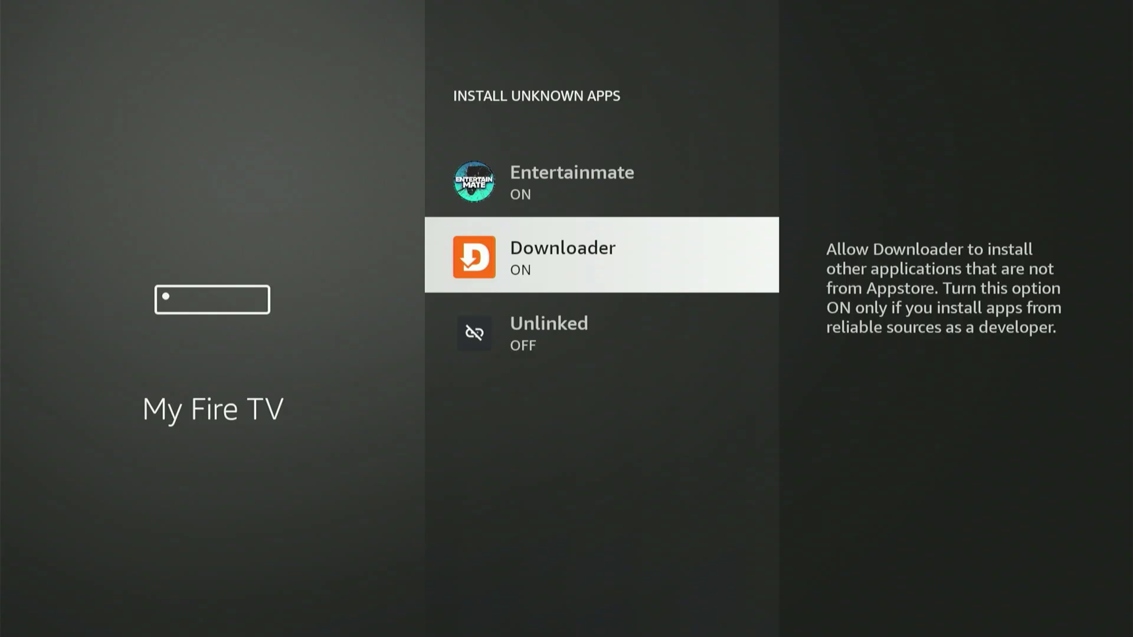
pyautogui.press('Down')
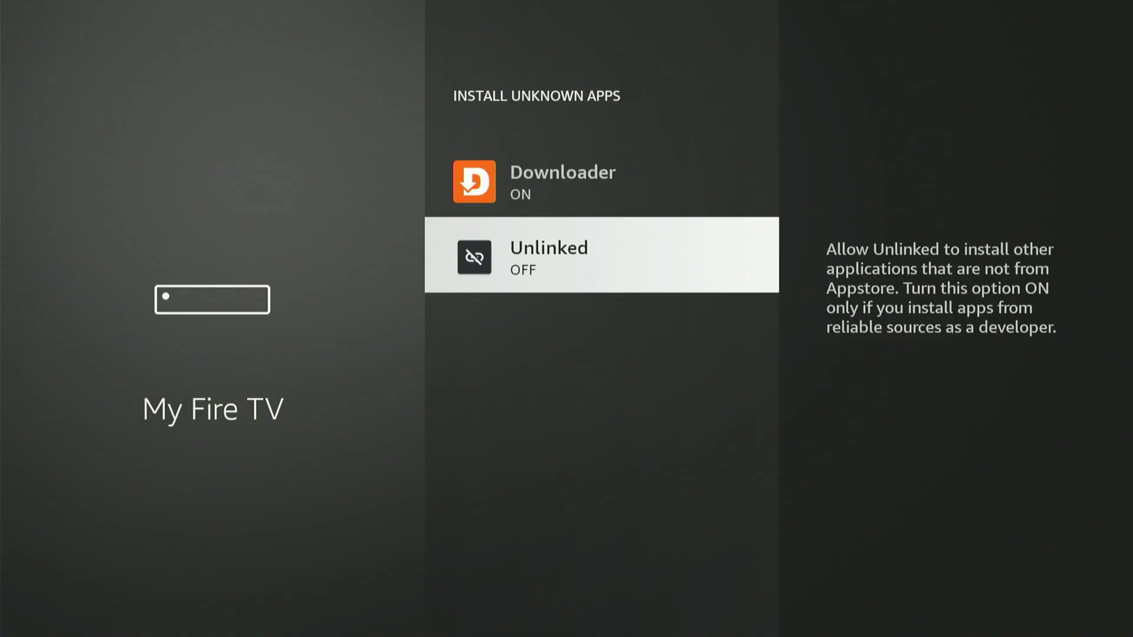
pyautogui.press('Return')
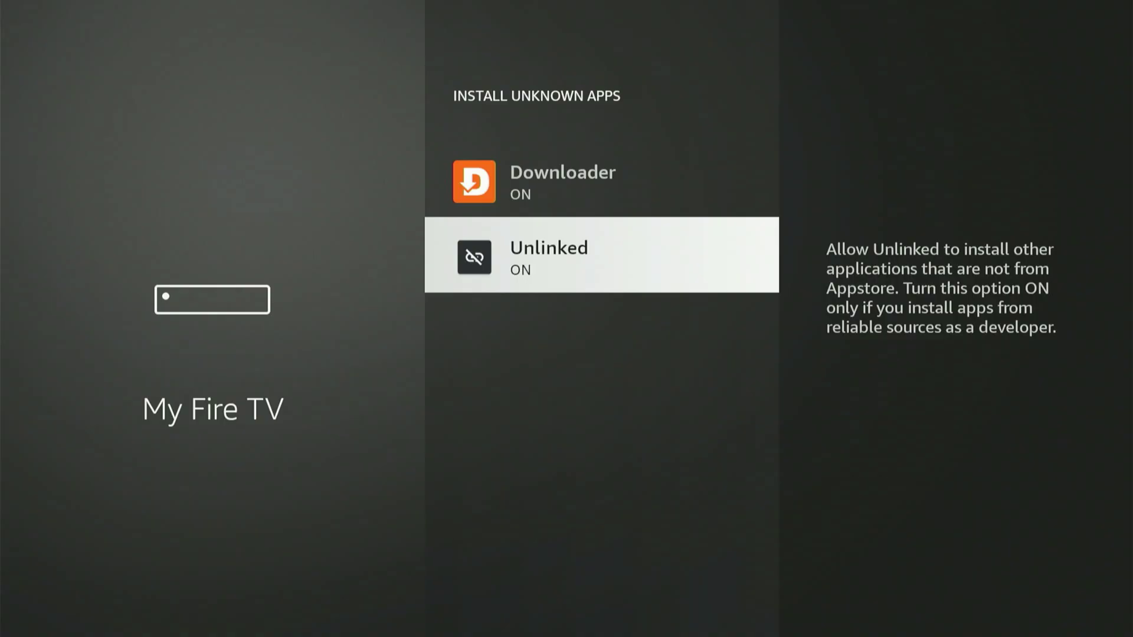